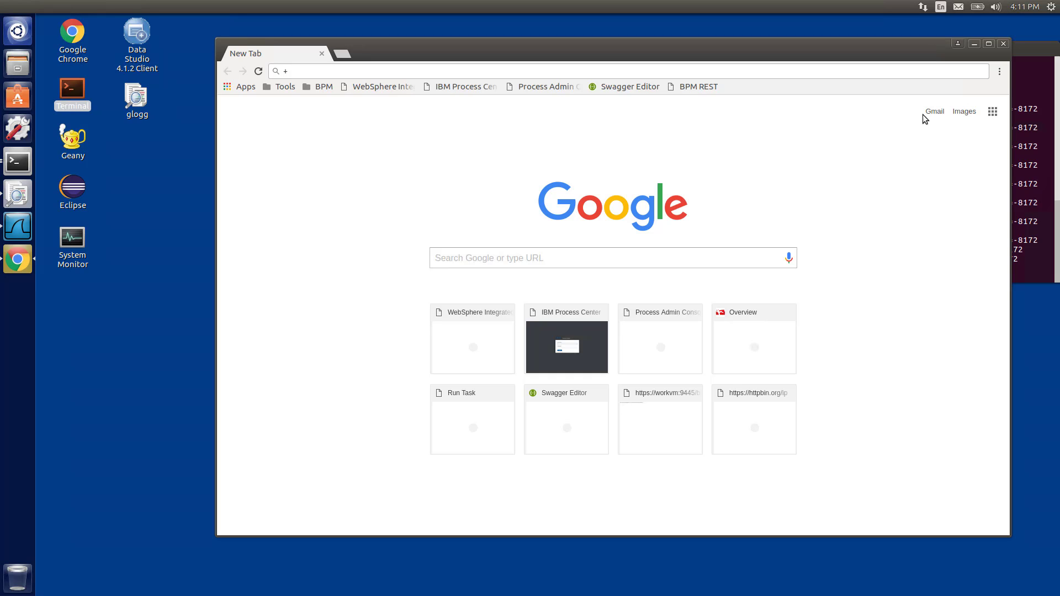
Open the BPM REST bookmark and log in to the REST API Tester with the account user name
left_click(698, 86)
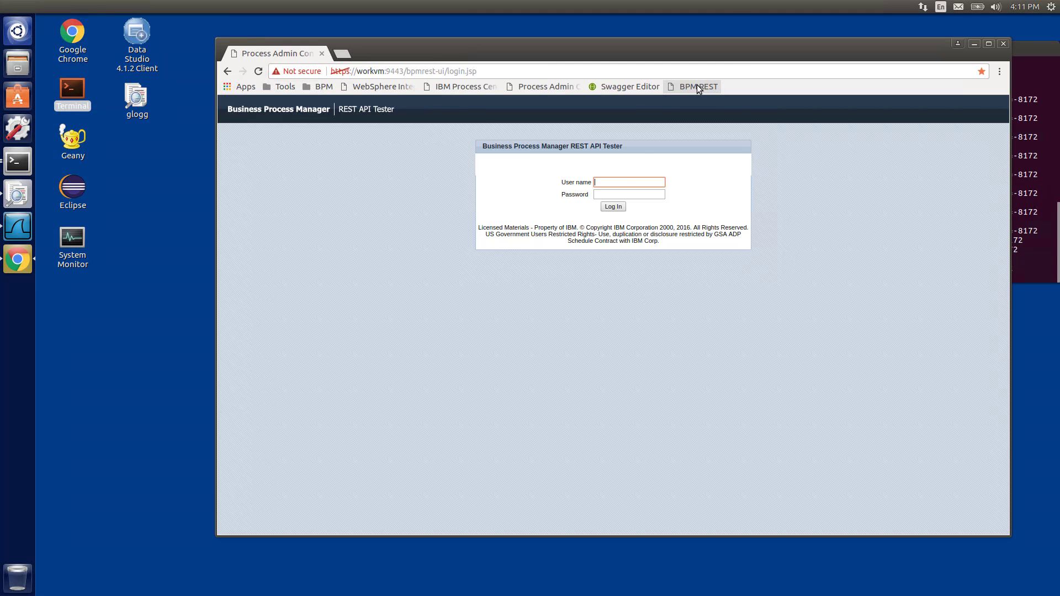
type("kolban")
key("Tab")
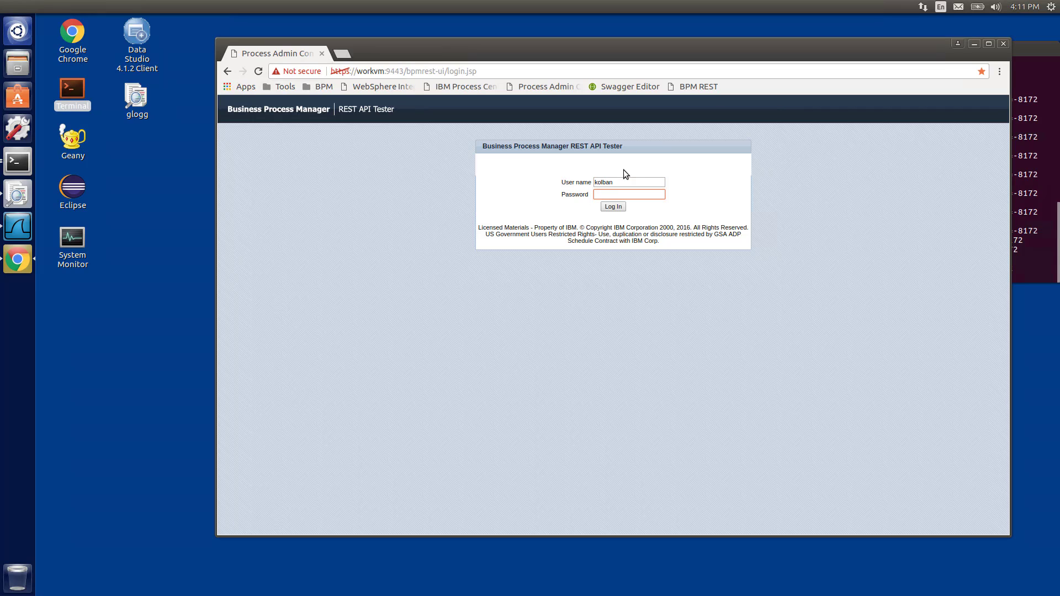
key("Return")
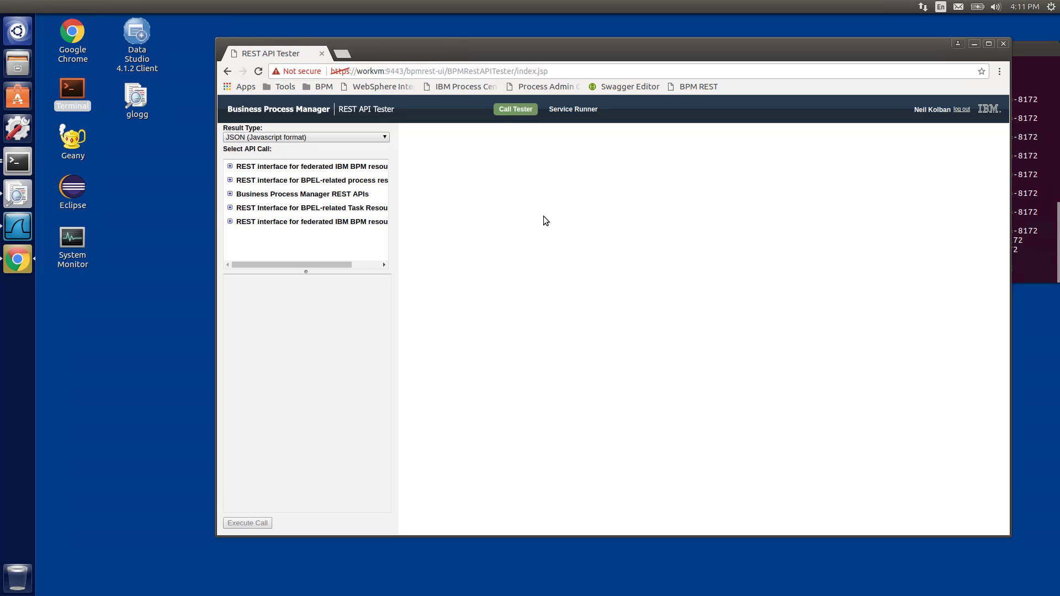
Open the browser developer tools and enlarge the page area above them
key("ctrl+shift+i")
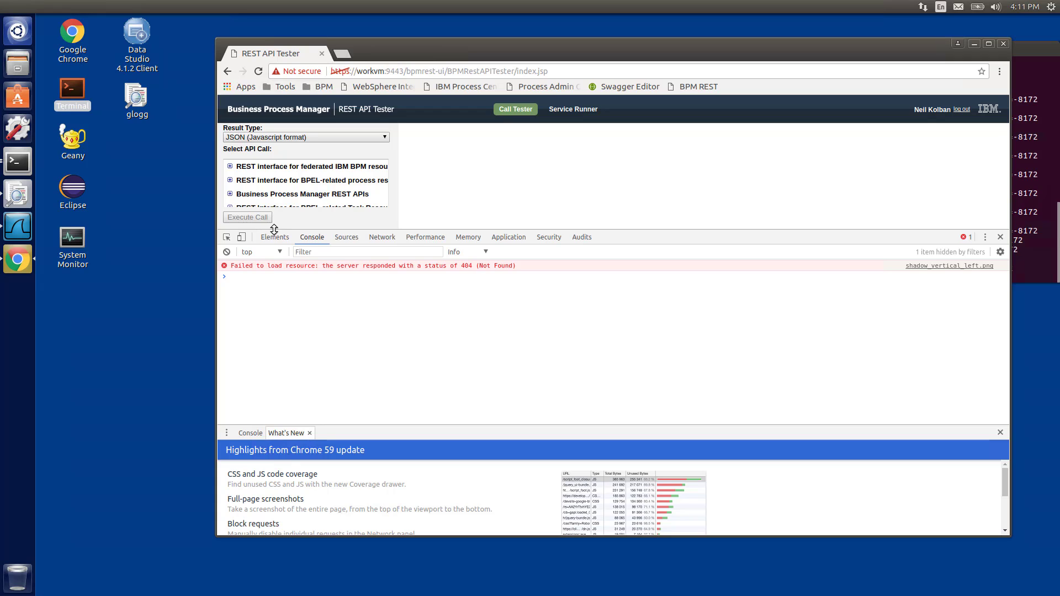
left_click_drag(274, 229, 278, 300)
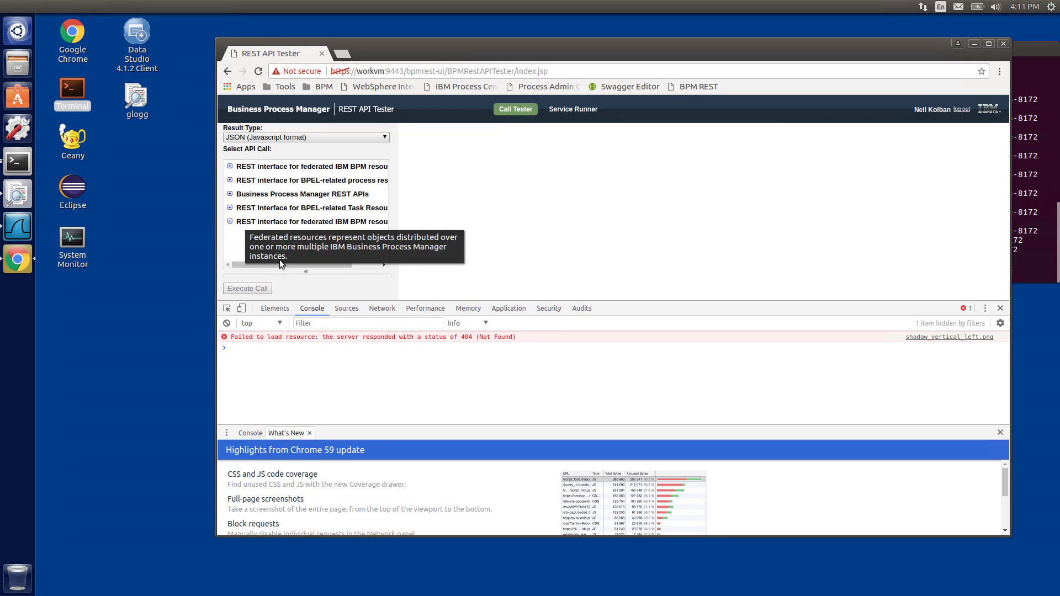
mouse_move(280, 264)
left_mouse_down()
mouse_move(332, 269)
mouse_move(276, 265)
left_mouse_up()
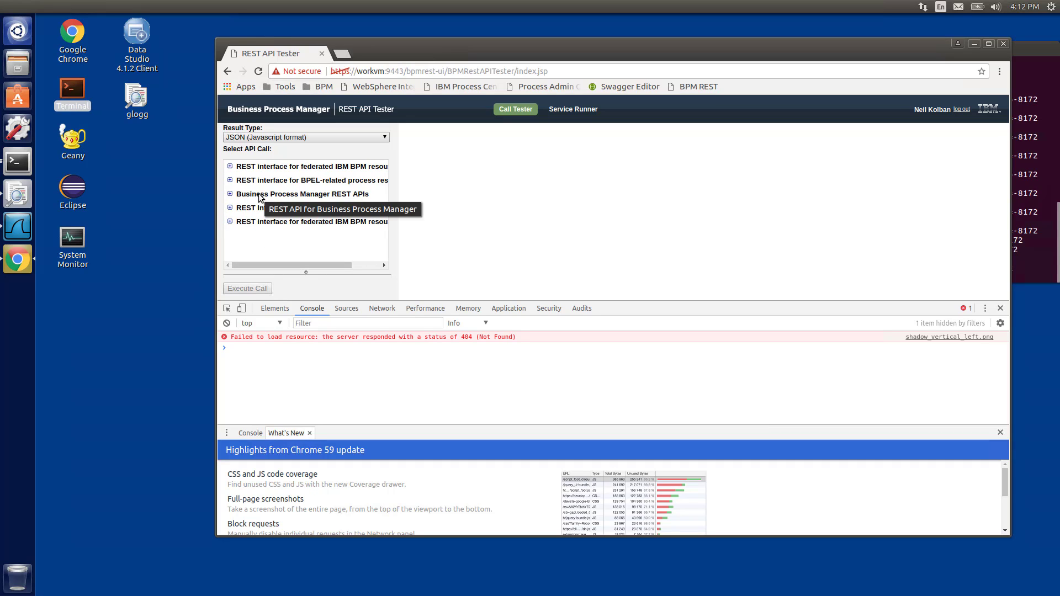
Expand Business Process Manager REST APIs > Other, select Retrieve System Details and execute the call
left_click(230, 194)
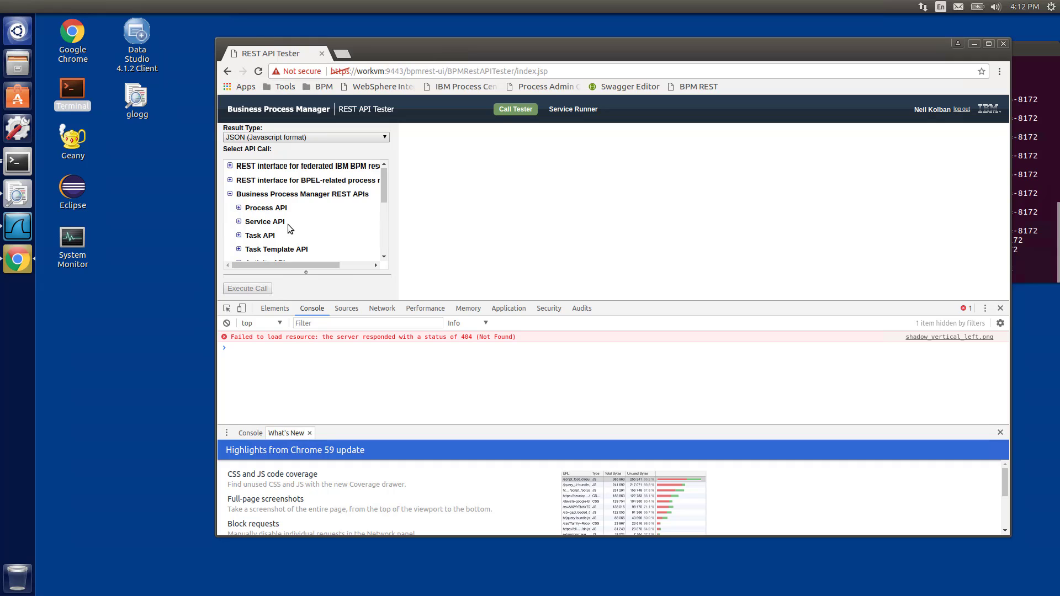
scroll(288, 227, "down", 2)
scroll(289, 227, "down", 2)
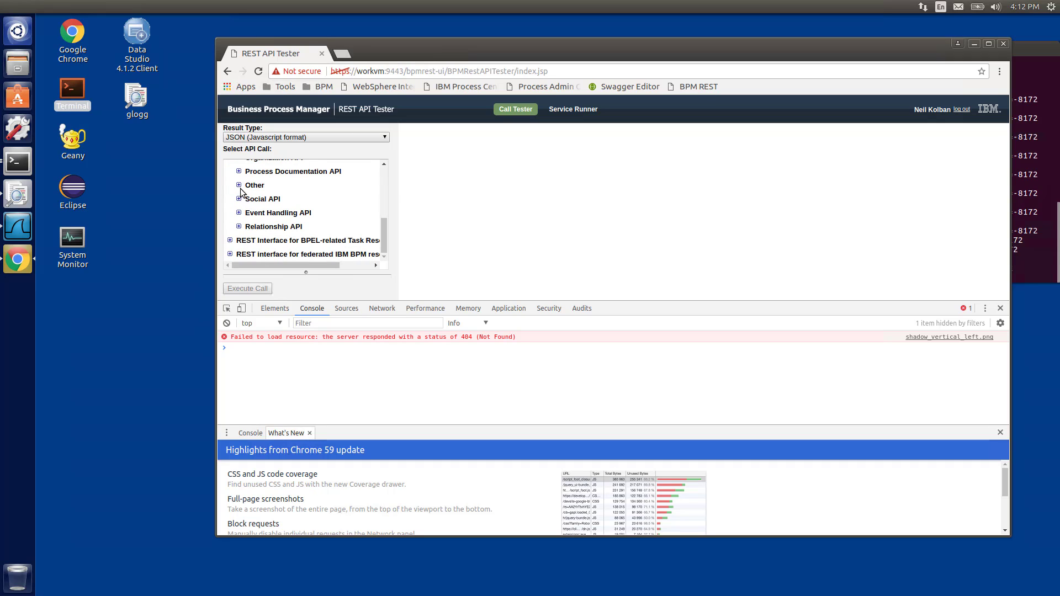
scroll(241, 189, "up", 4)
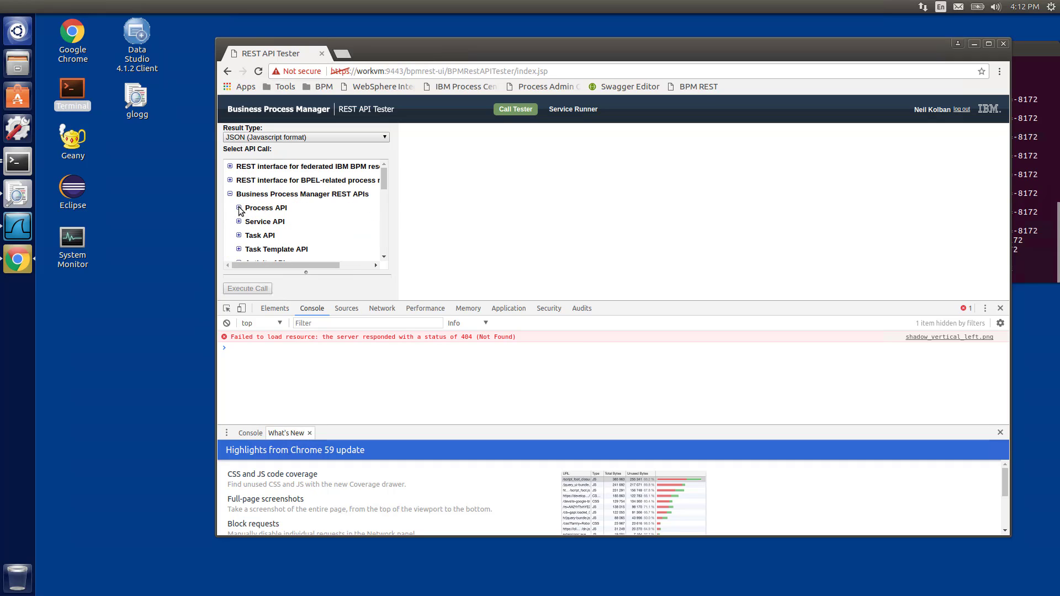
left_click(239, 208)
left_click(239, 208)
scroll(307, 236, "down", 5)
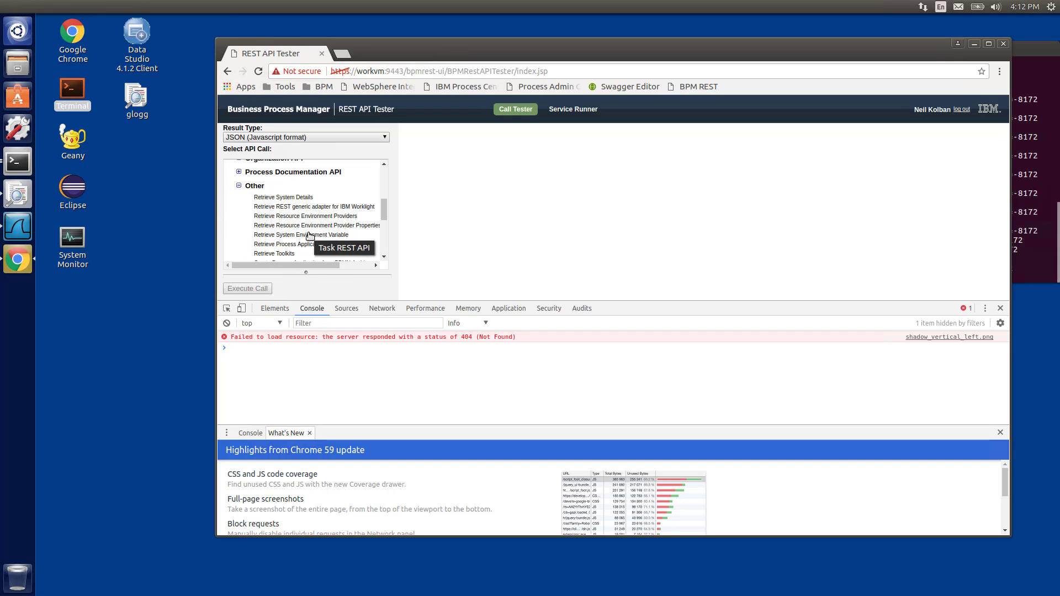
left_click(291, 198)
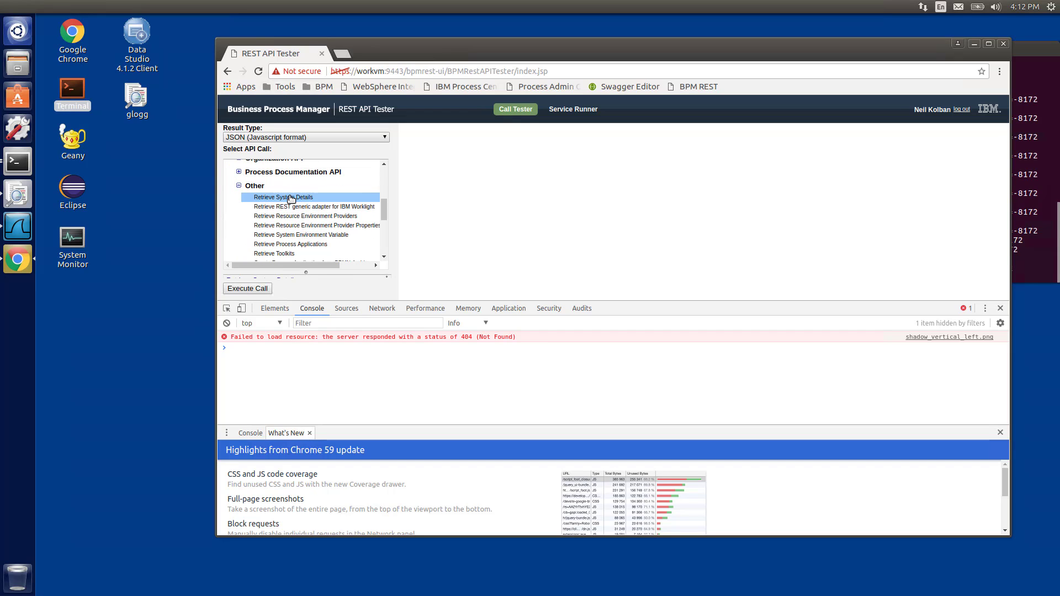
left_click(247, 290)
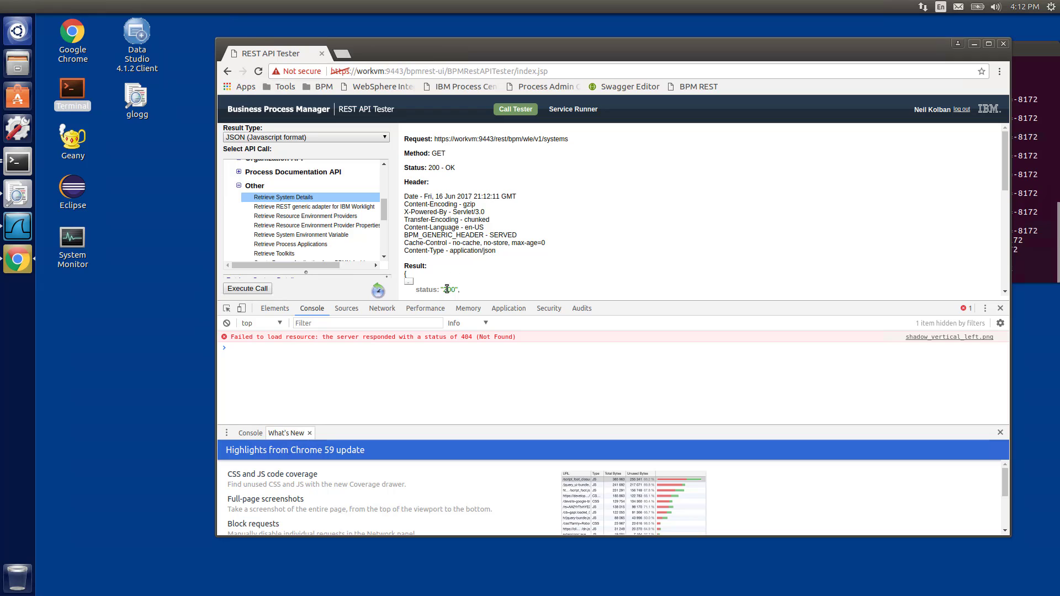
Inspect the systems request's headers and preview in the Network panel, then close the developer tools
left_click(373, 309)
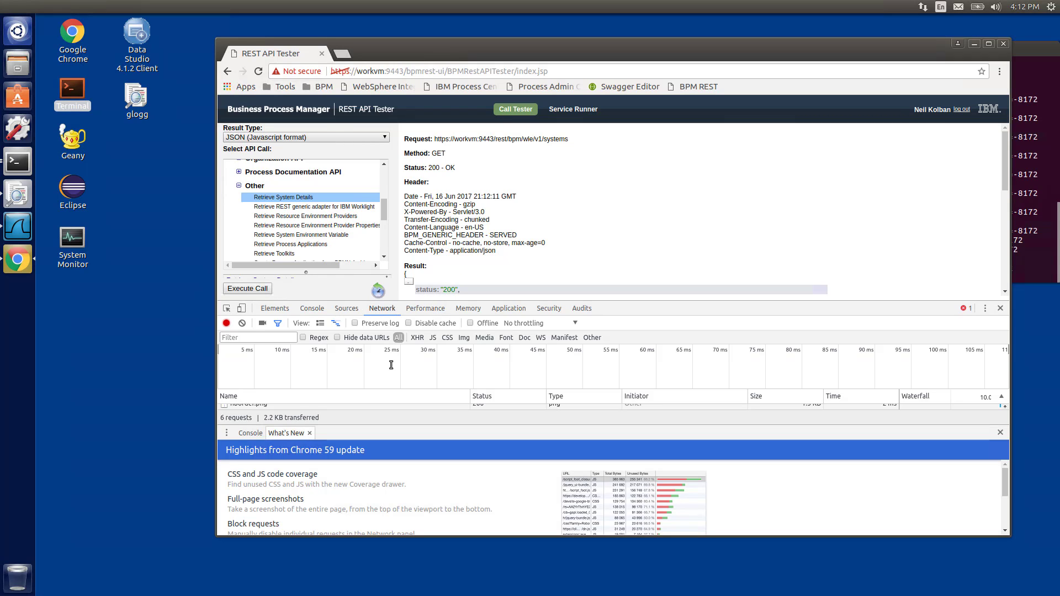
left_click_drag(497, 301, 497, 191)
left_click(317, 348)
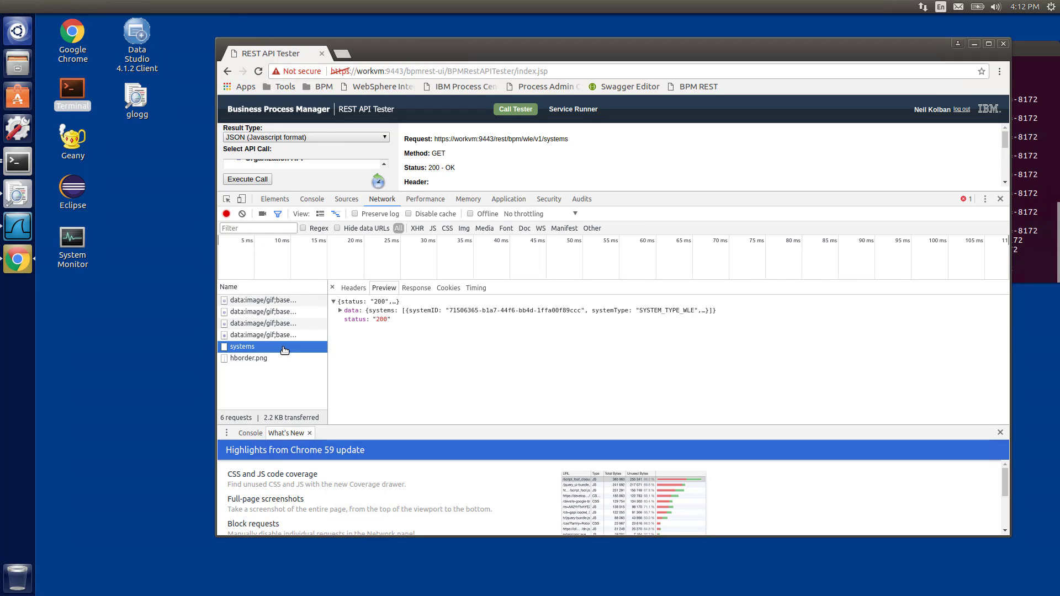
left_click(355, 288)
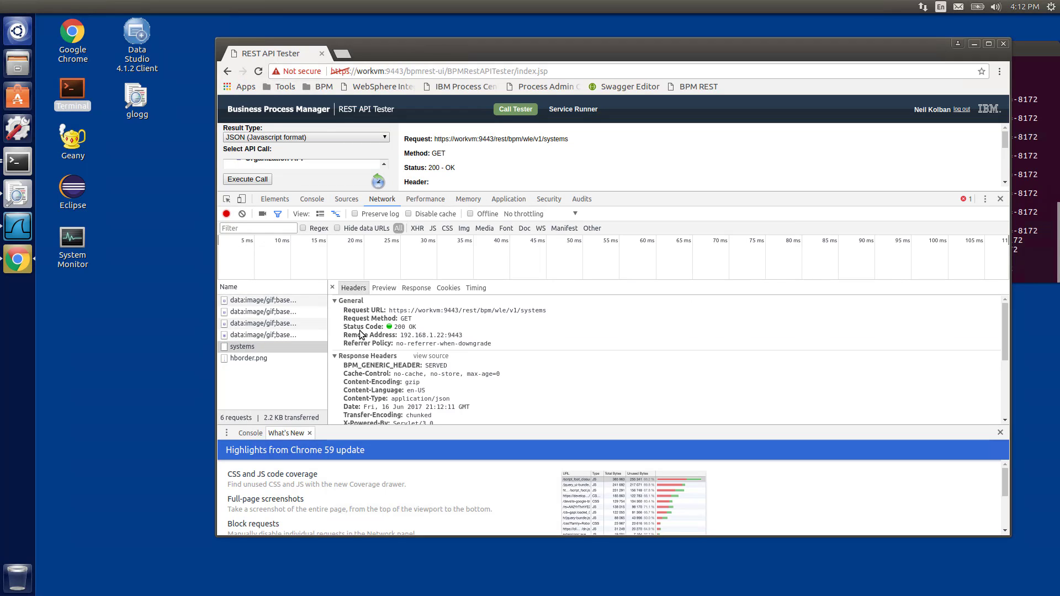
left_click(389, 289)
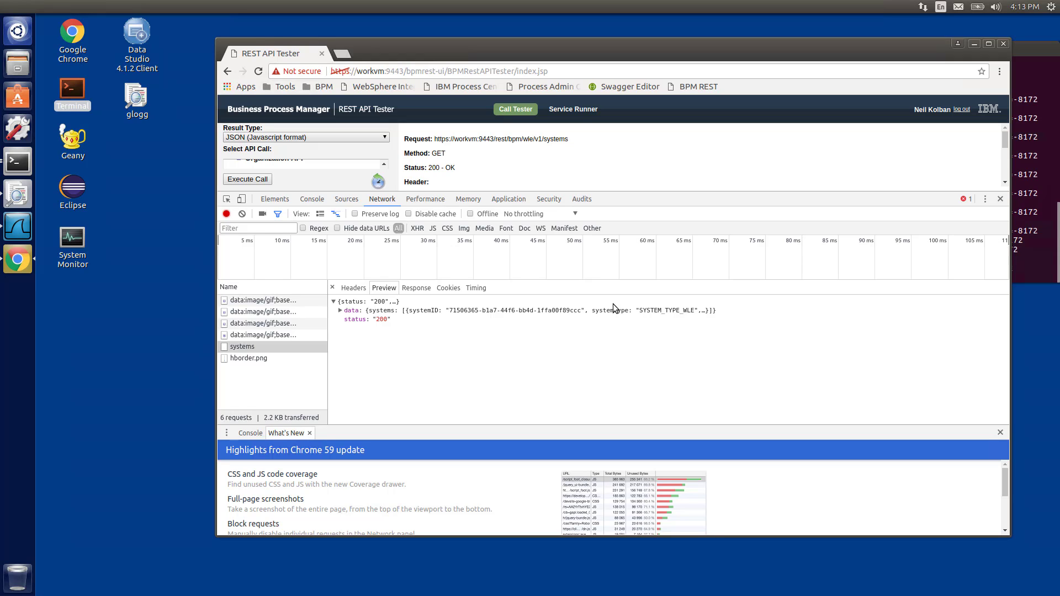
left_click(1000, 200)
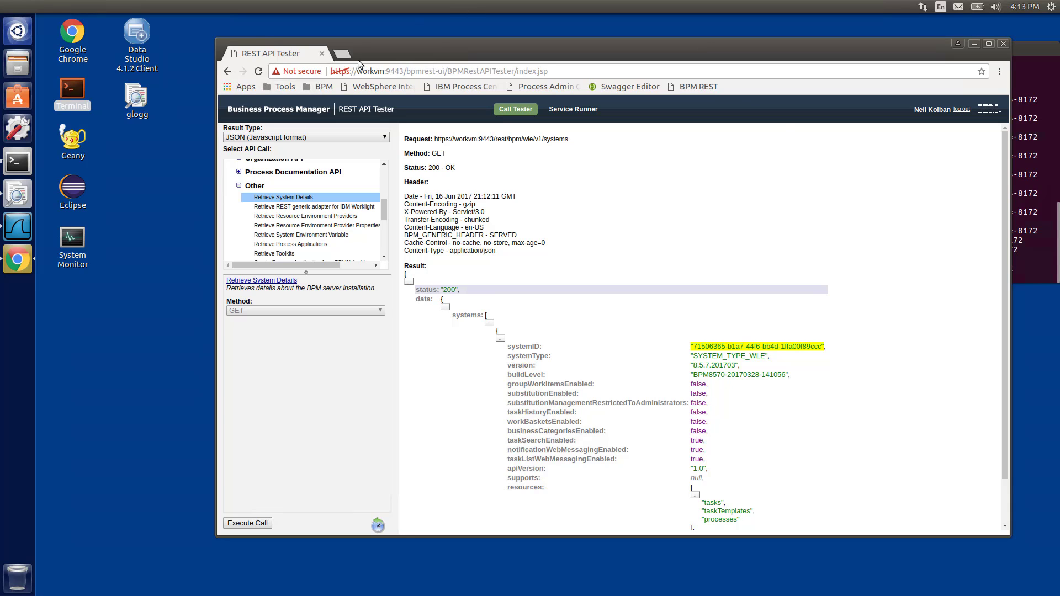
Search the web for wireshark in a new tab and open the wireshark.org site
left_click(339, 55)
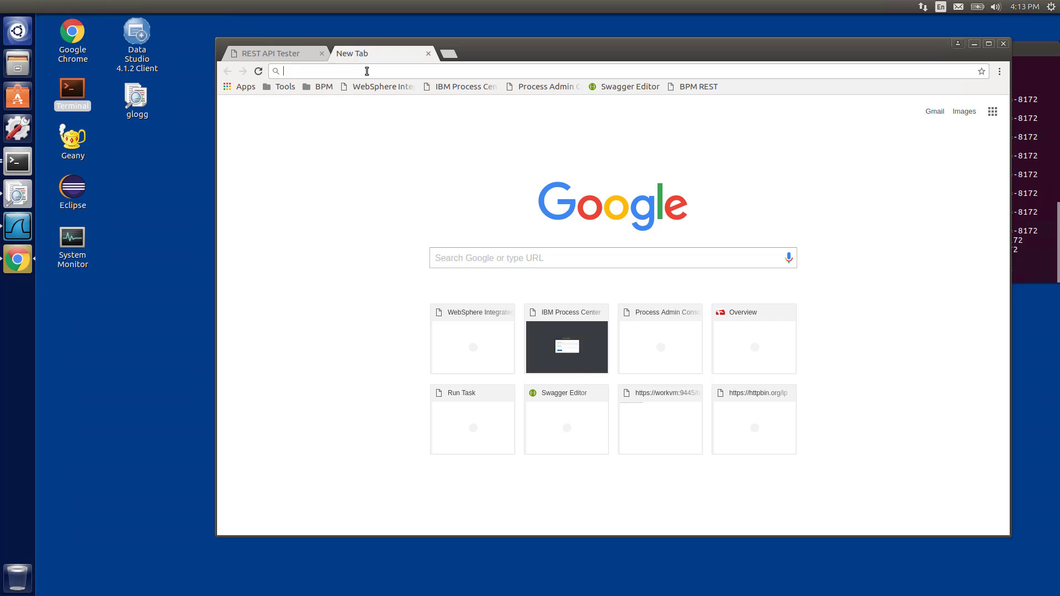
type("wireshark")
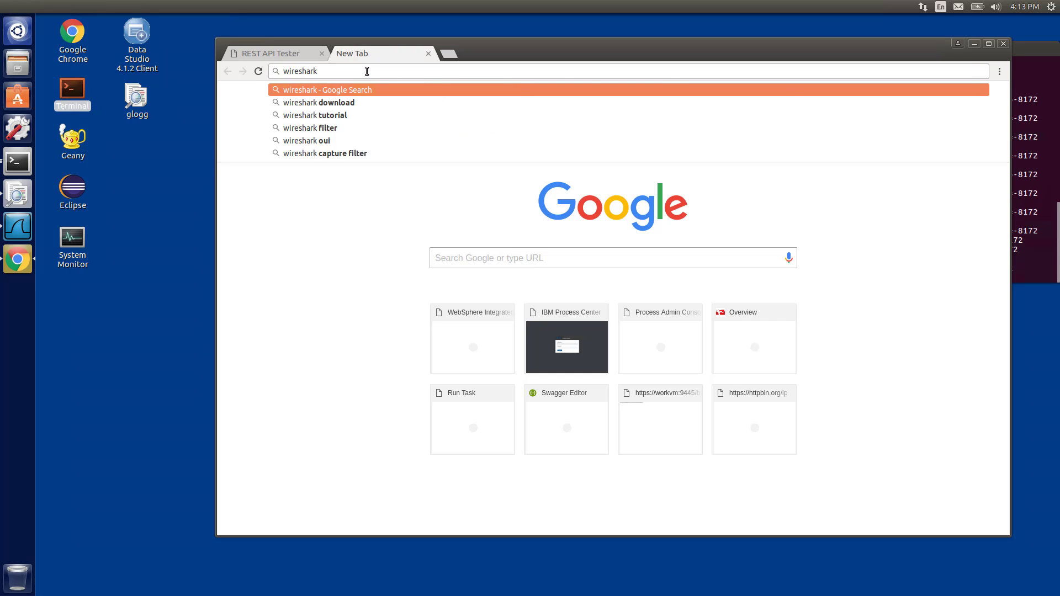
key("Return")
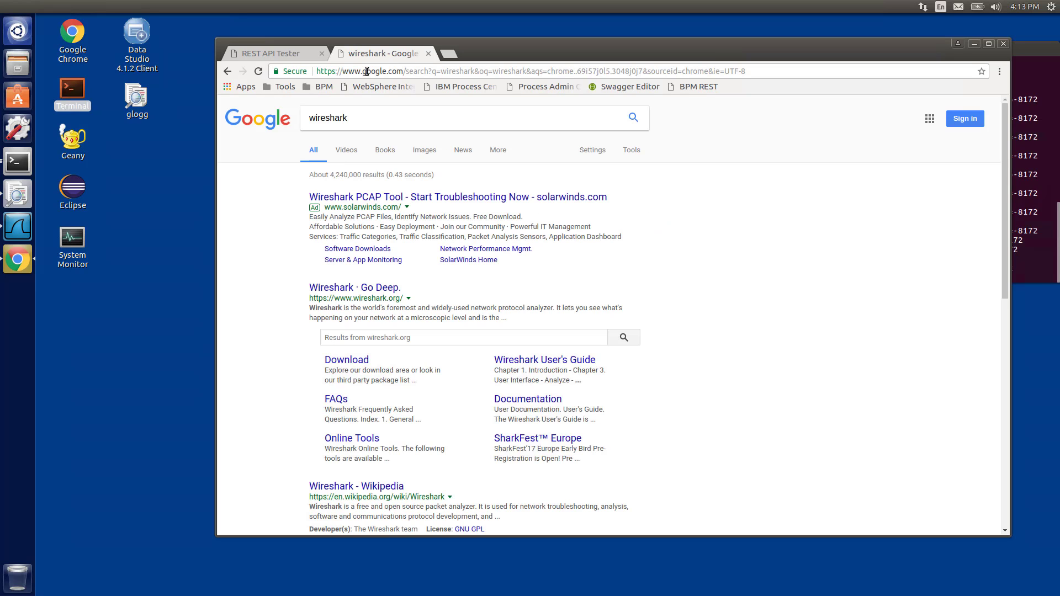
left_click(364, 289)
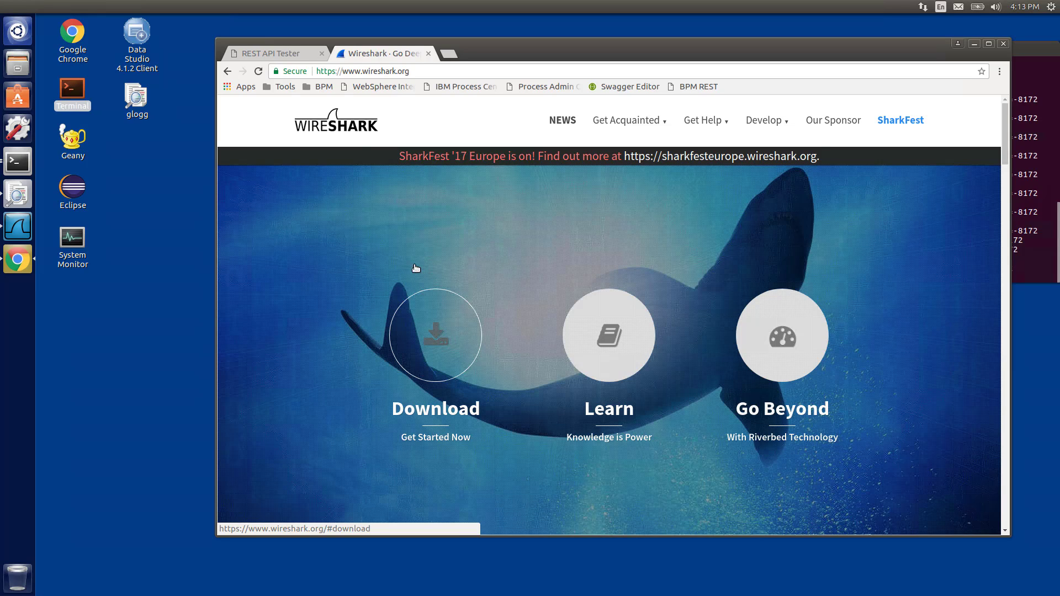
Switch to Wireshark and start a new packet capture without saving the previous packets
left_click(18, 228)
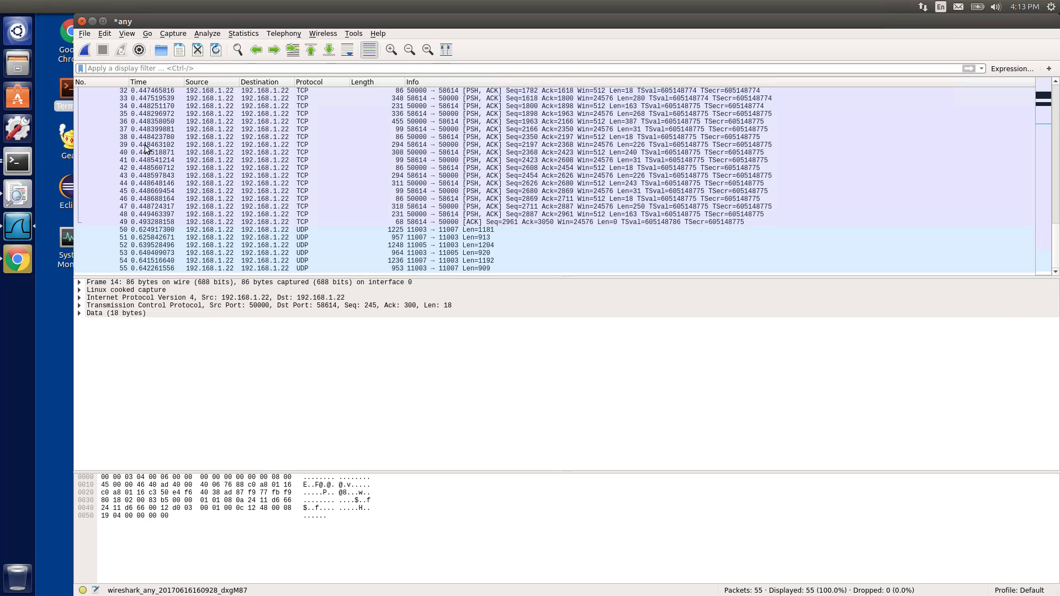
left_click(83, 50)
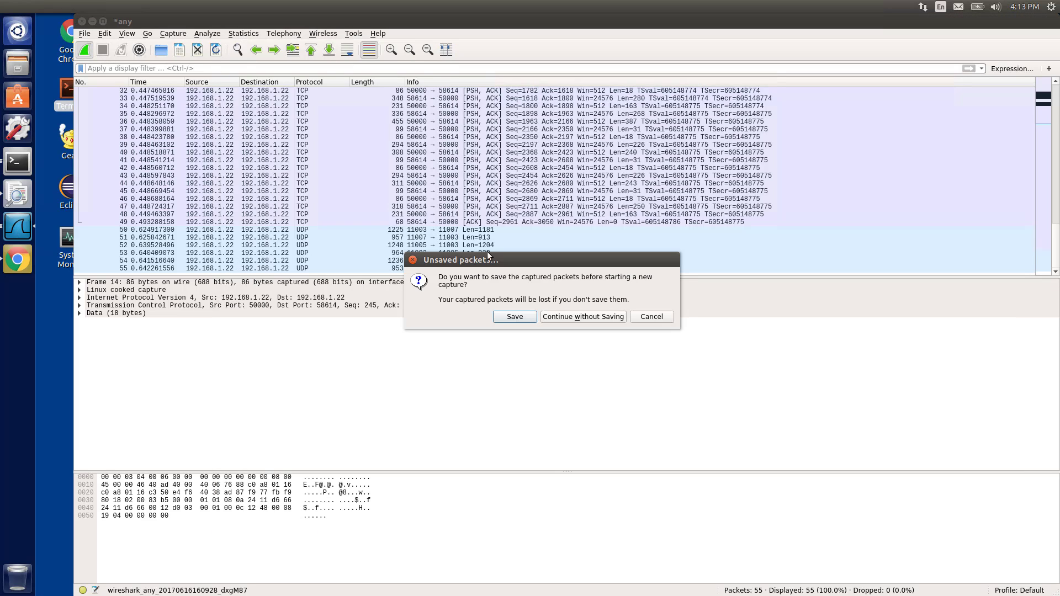
left_click(569, 317)
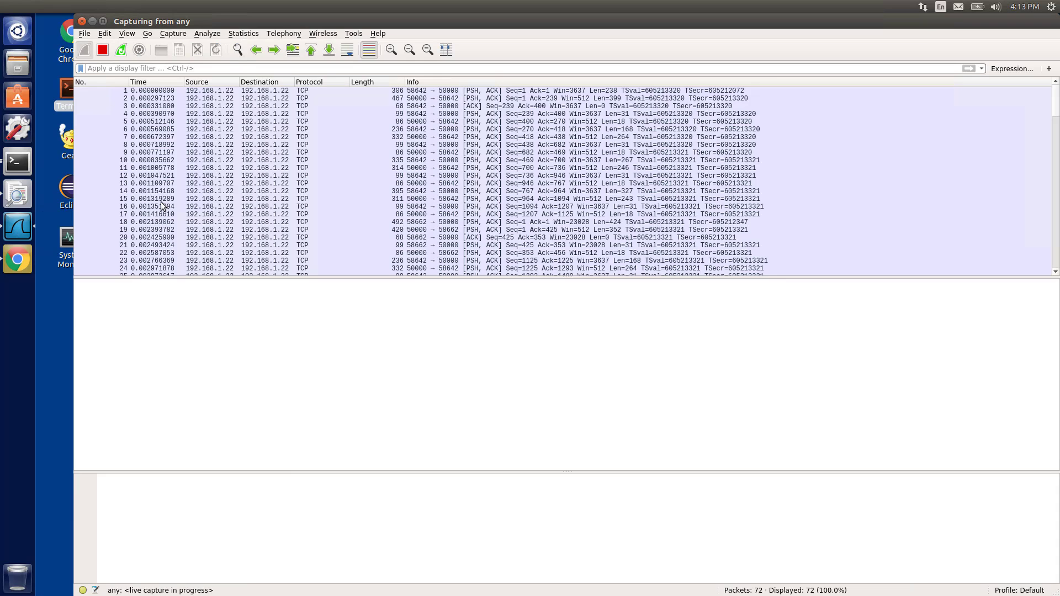
Generate traffic by opening the Download section on wireshark.org, then stop the Wireshark capture
left_click_drag(245, 23, 527, 34)
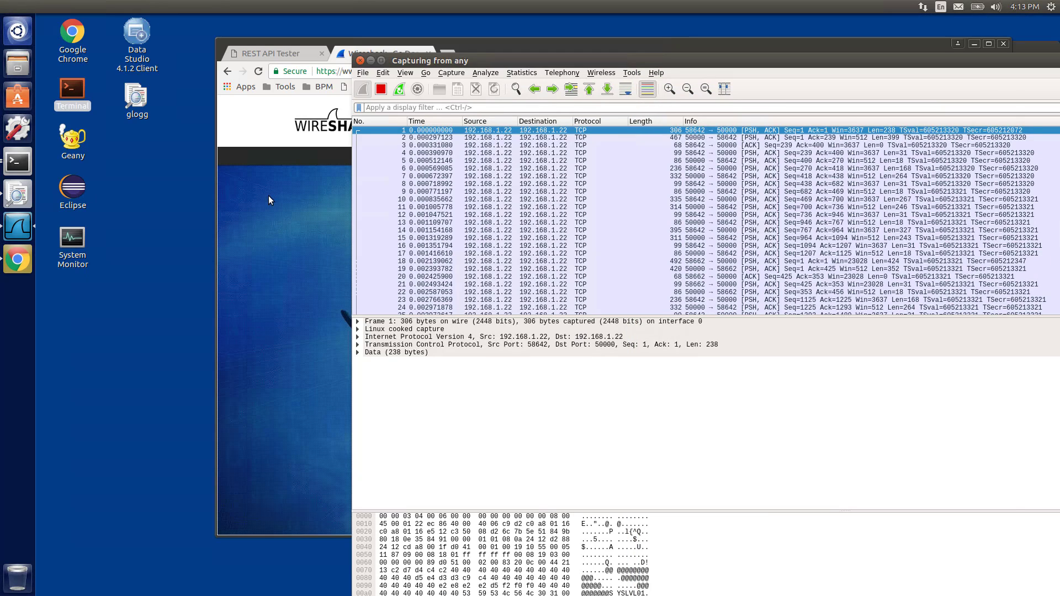
left_click(270, 194)
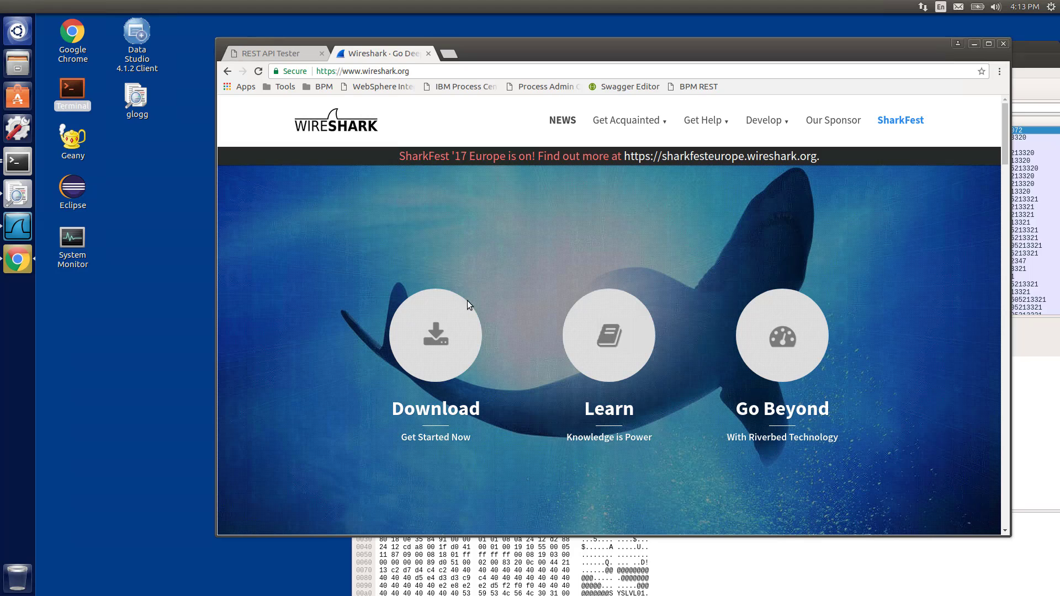
left_click(452, 360)
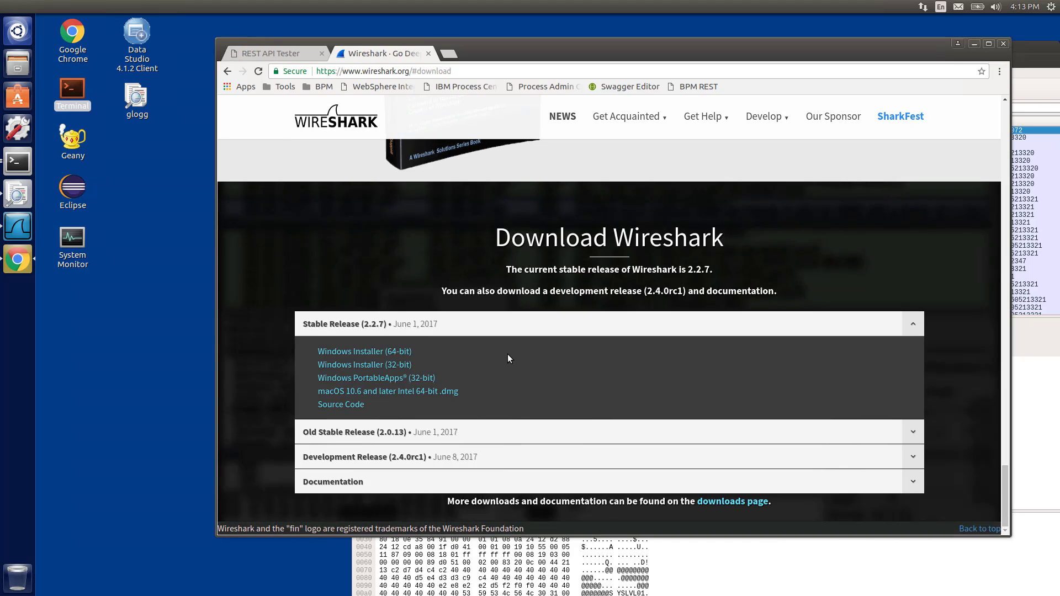
left_click(730, 574)
left_click(381, 89)
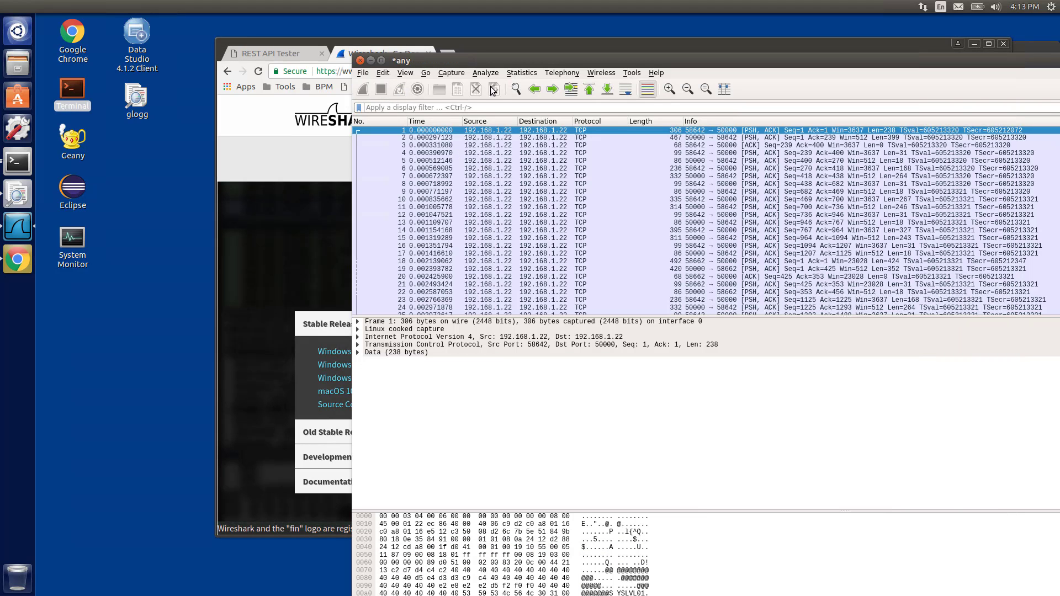
Scroll through the captured packet list to examine the recorded traffic
left_click_drag(527, 61, 296, 36)
scroll(605, 223, "down", 8)
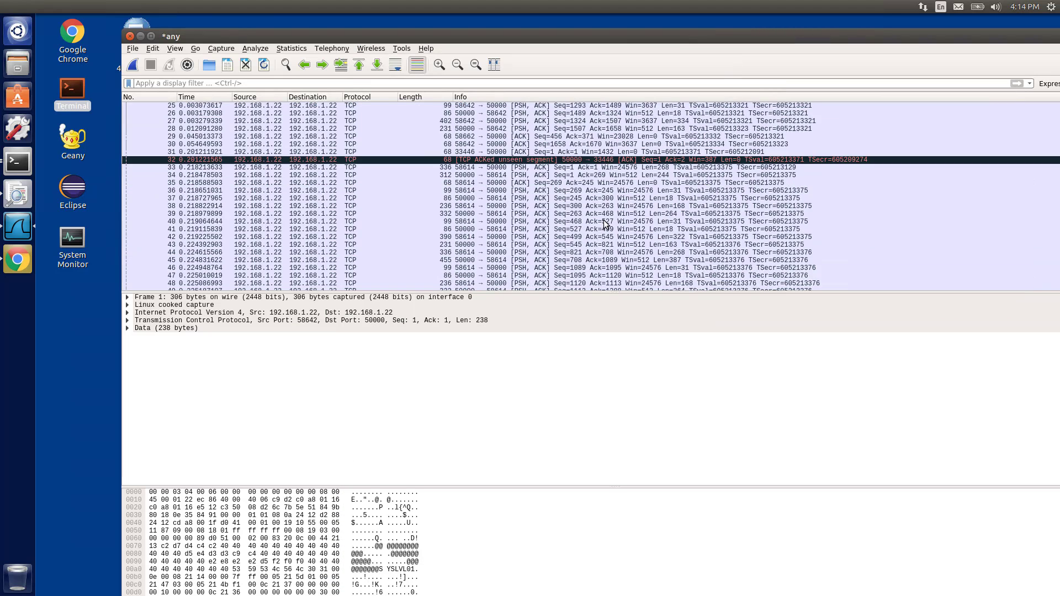
scroll(605, 248, "down", 2)
left_click_drag(587, 325, 587, 422)
scroll(573, 236, "down", 20)
scroll(573, 236, "down", 1)
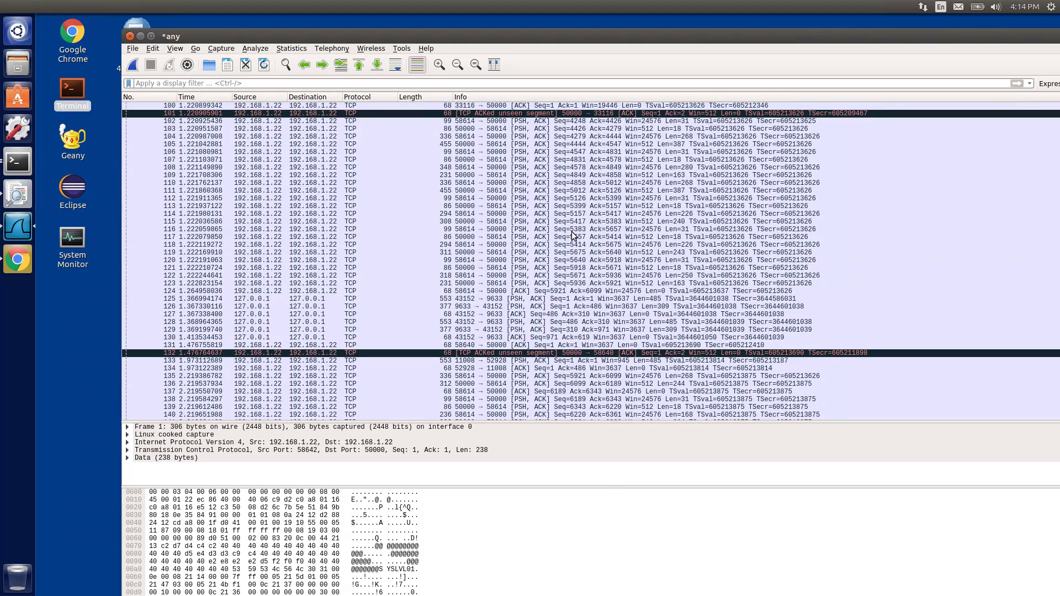
scroll(573, 236, "down", 2)
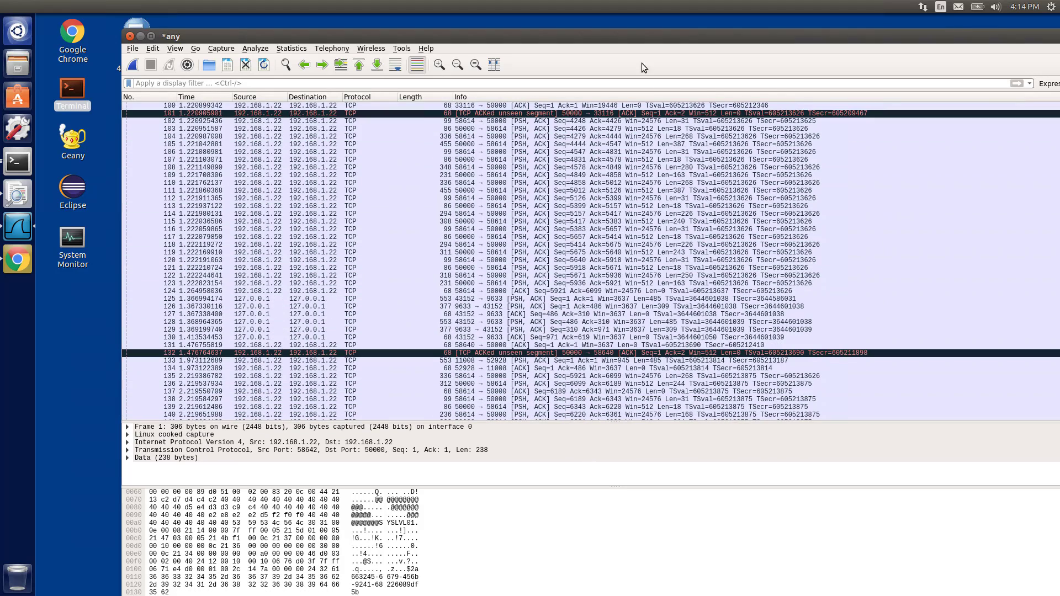
left_click_drag(626, 33, 567, 30)
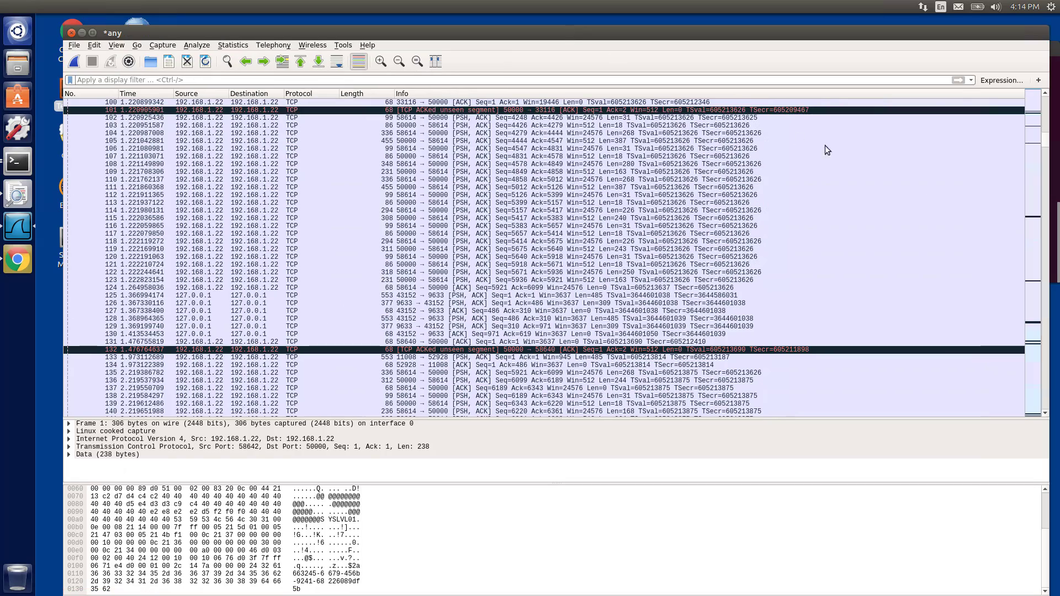
left_click_drag(1047, 155, 1045, 272)
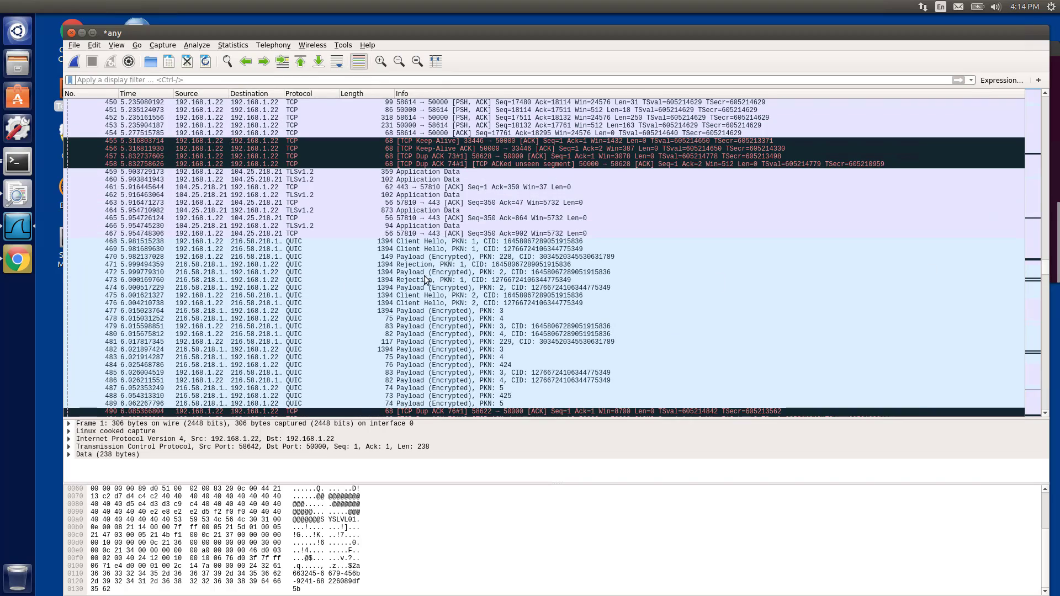
scroll(435, 278, "down", 14)
scroll(436, 278, "down", 18)
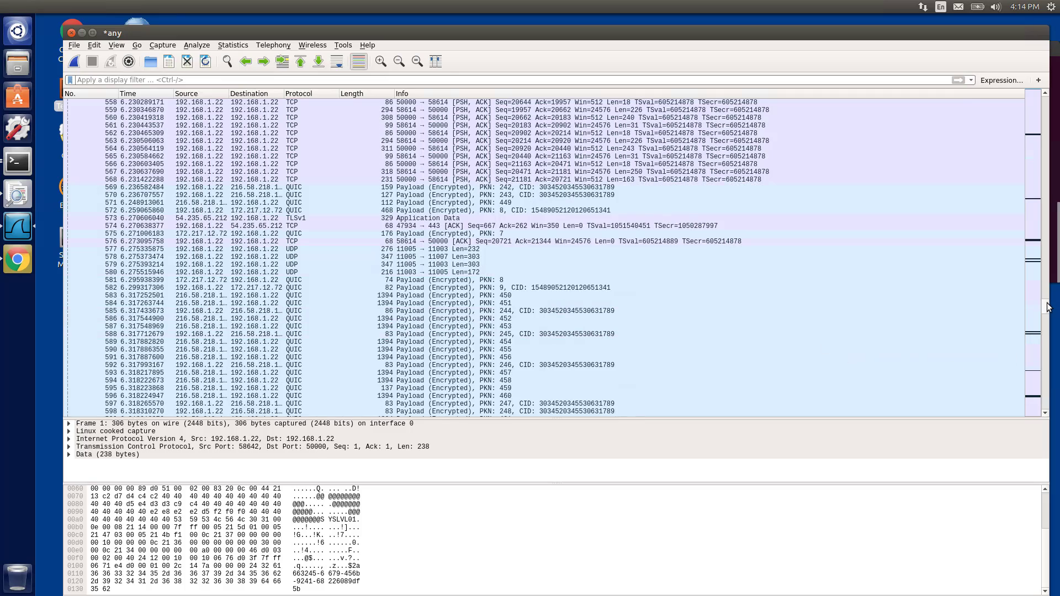
mouse_move(1047, 306)
left_mouse_down()
mouse_move(1046, 403)
mouse_move(1053, 253)
mouse_move(1048, 297)
left_mouse_up()
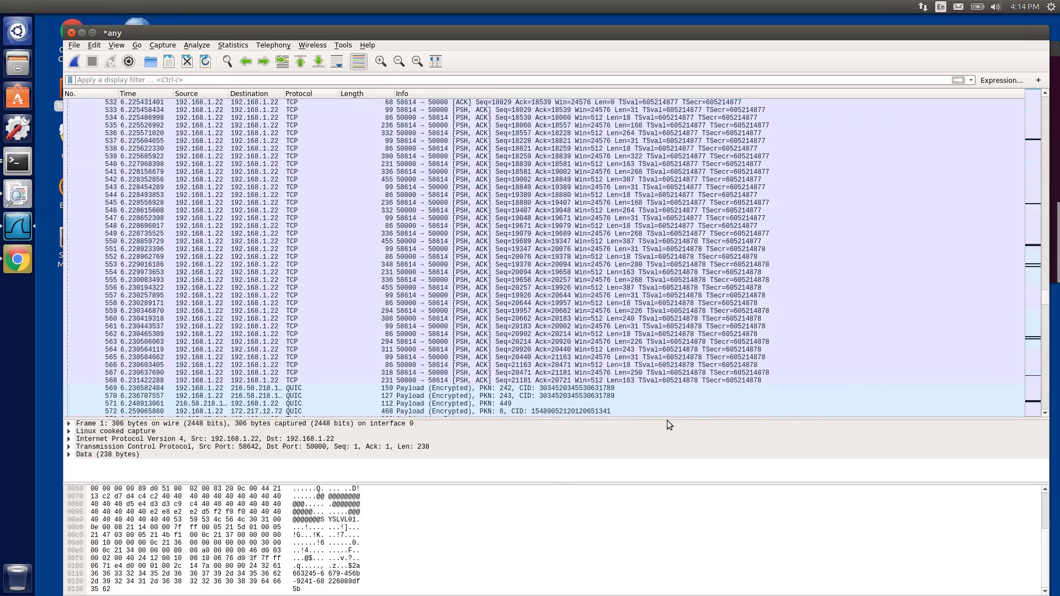
Apply the display filter tcp.port==80 to the captured packet list
left_click_drag(667, 420, 668, 368)
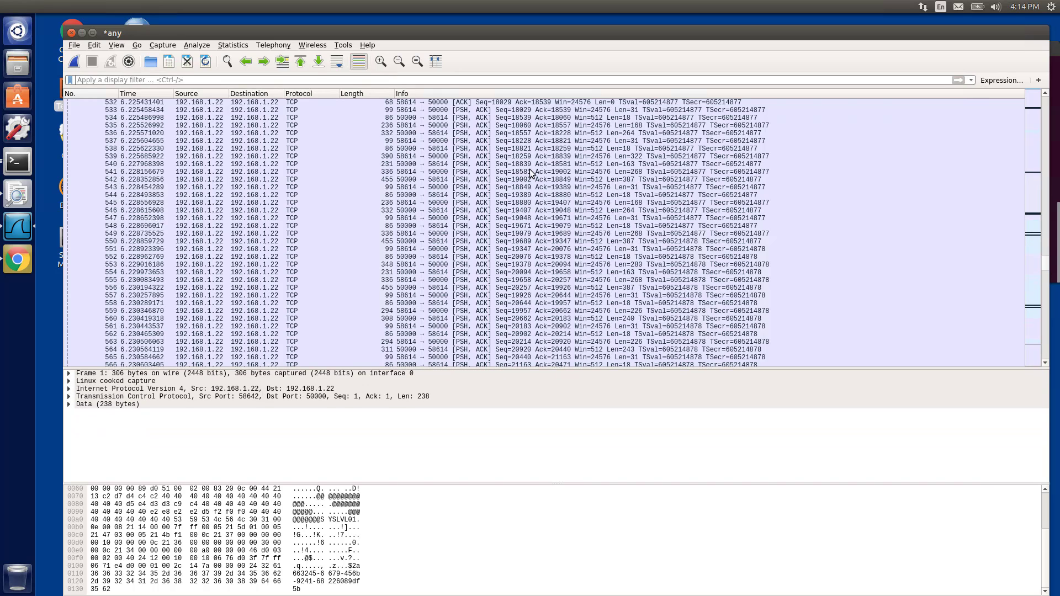
left_click(530, 174)
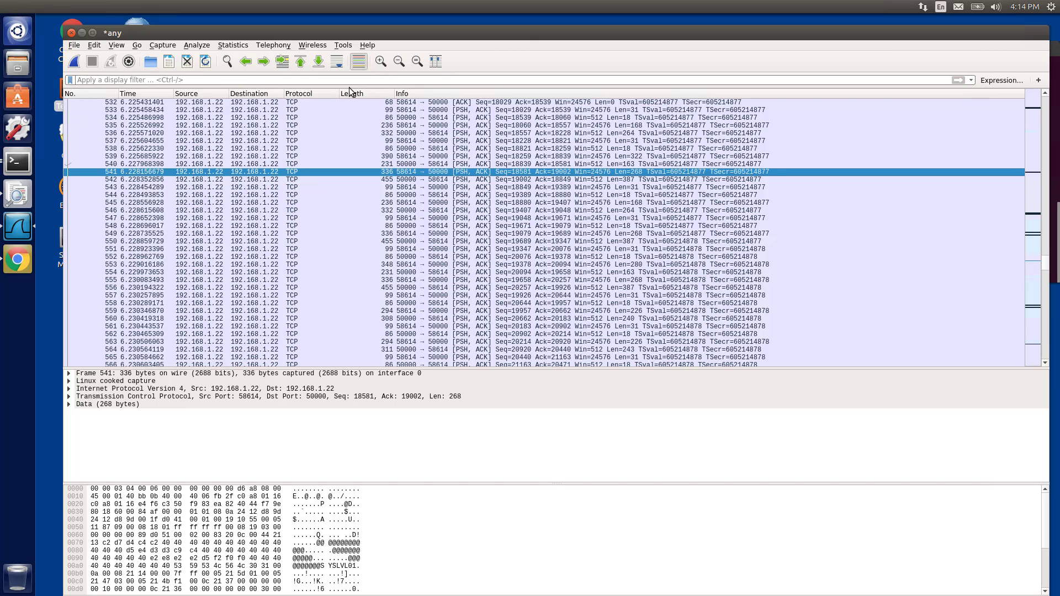
left_click_drag(525, 34, 537, 223)
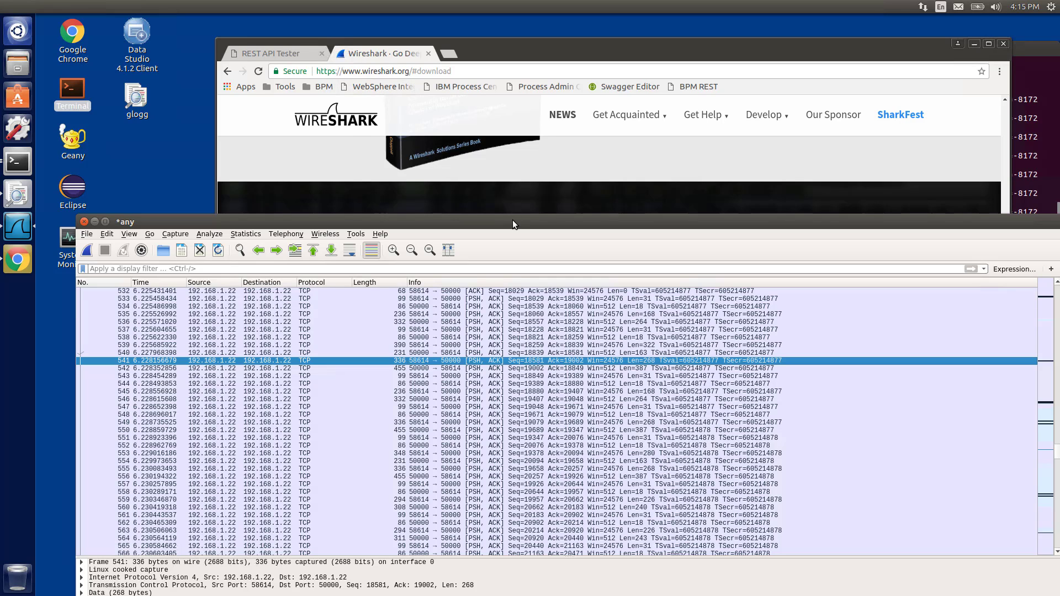
left_click_drag(514, 220, 511, 122)
scroll(483, 340, "down", 6)
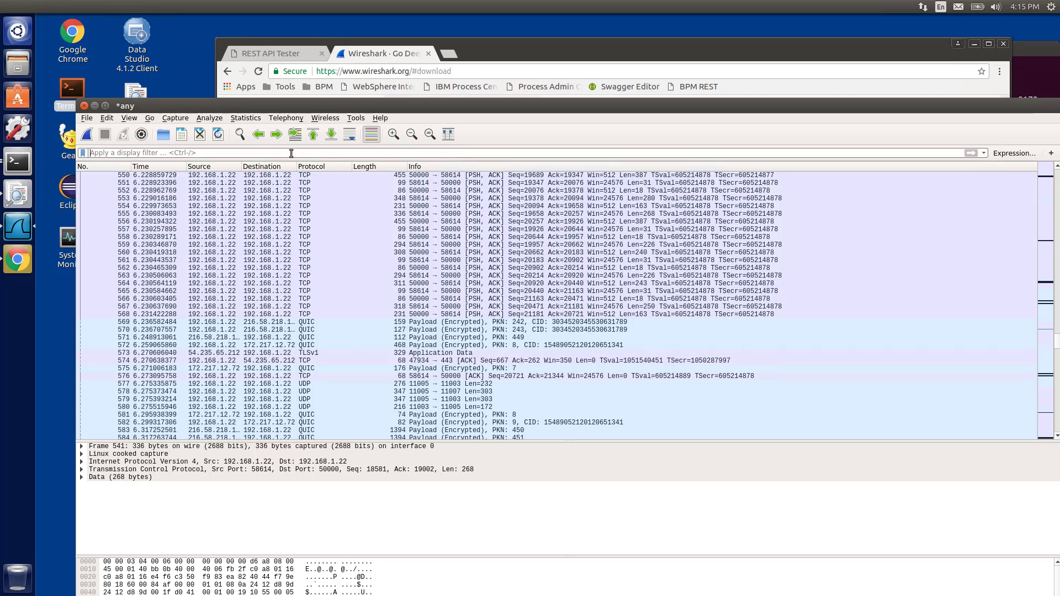
type("tcp.port==")
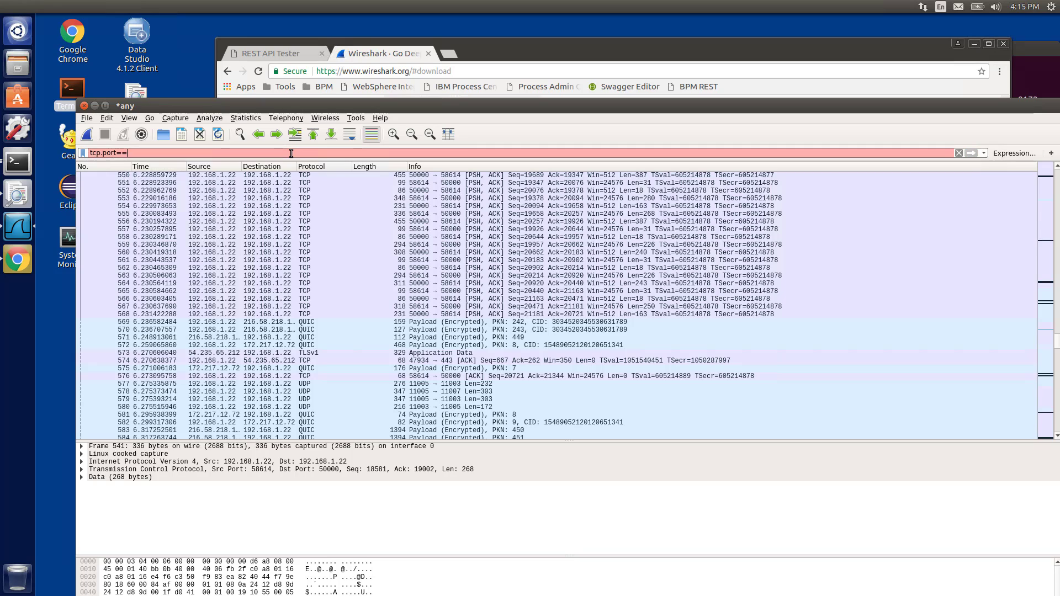
type("80")
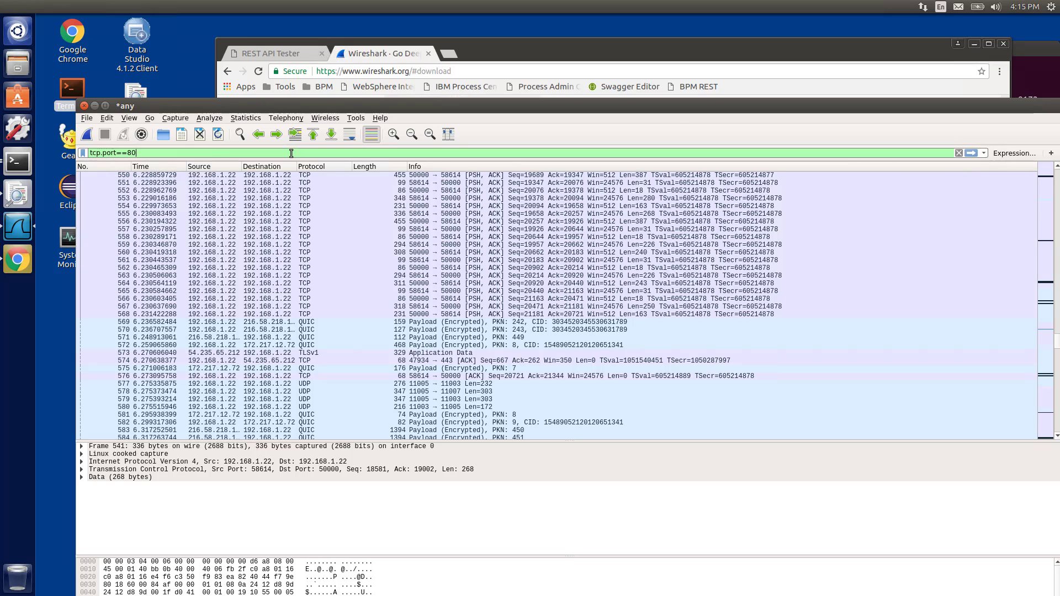
key("Return")
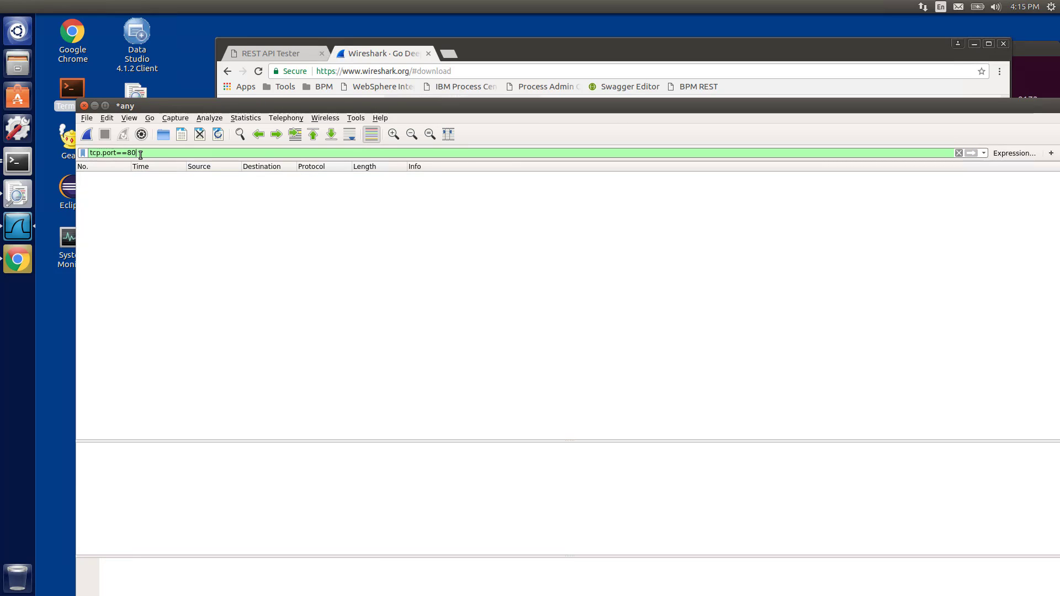
Change the display filter to tcp.port==443 and apply it
key("BackSpace")
key("BackSpace")
type("443")
key("Return")
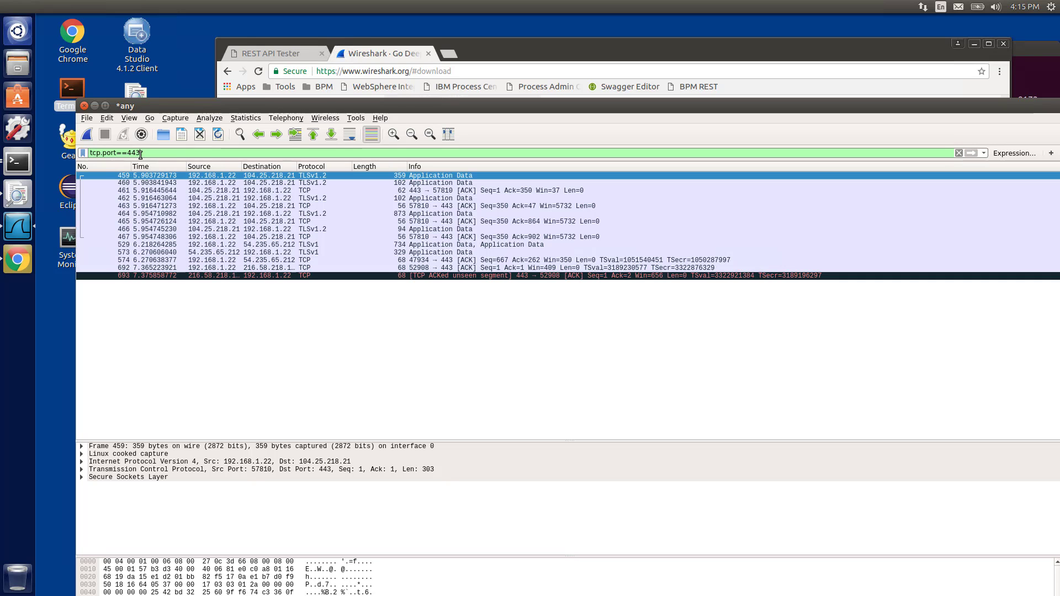
Examine the Secure Sockets Layer records of the TLSv1 application-data packet 529 in the packet details and bytes
left_click(516, 245)
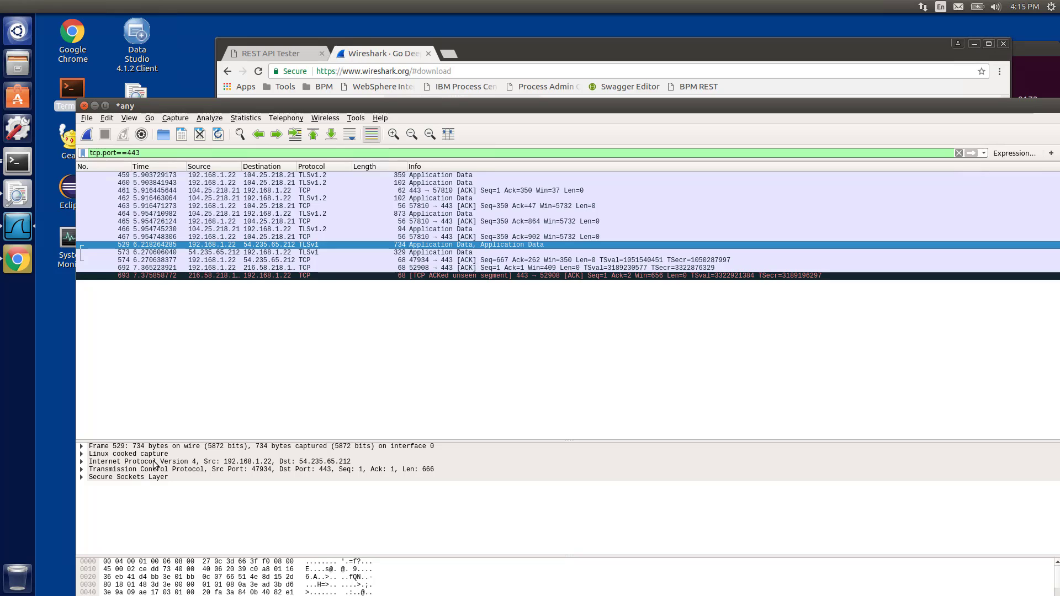
left_click(82, 477)
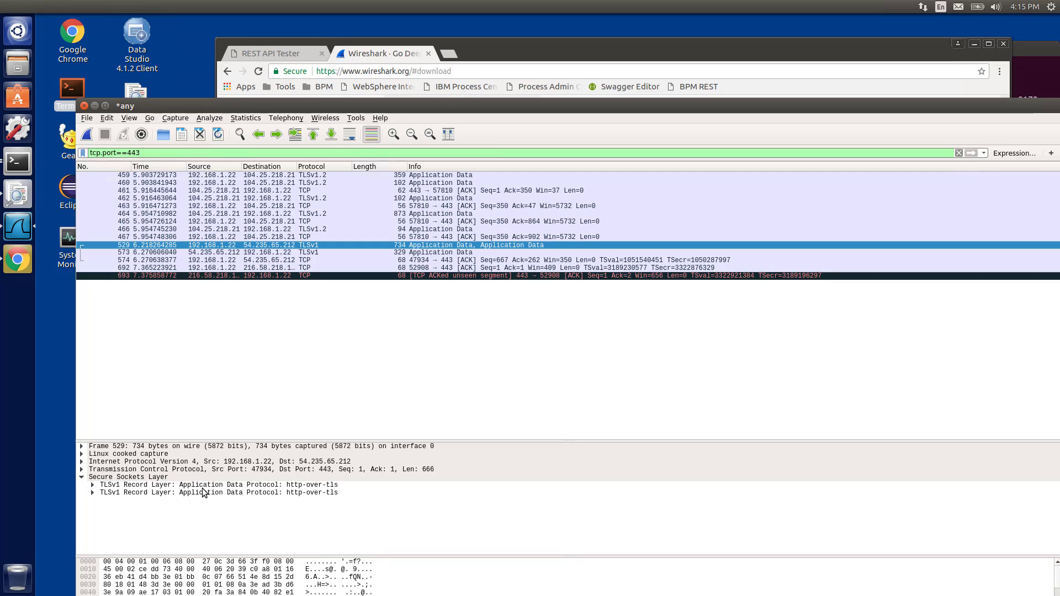
left_click(92, 493)
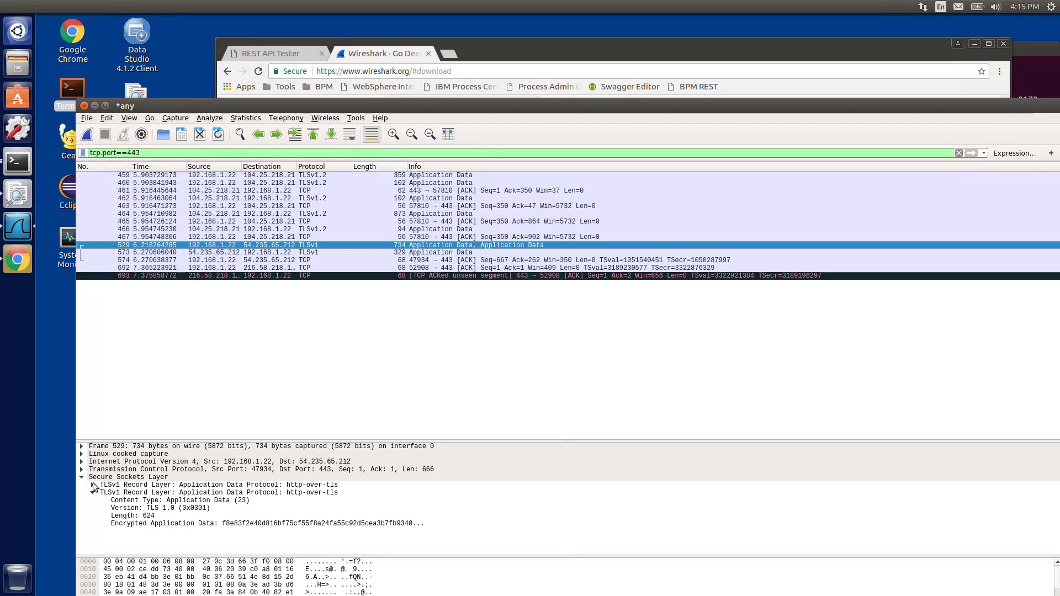
left_click(92, 484)
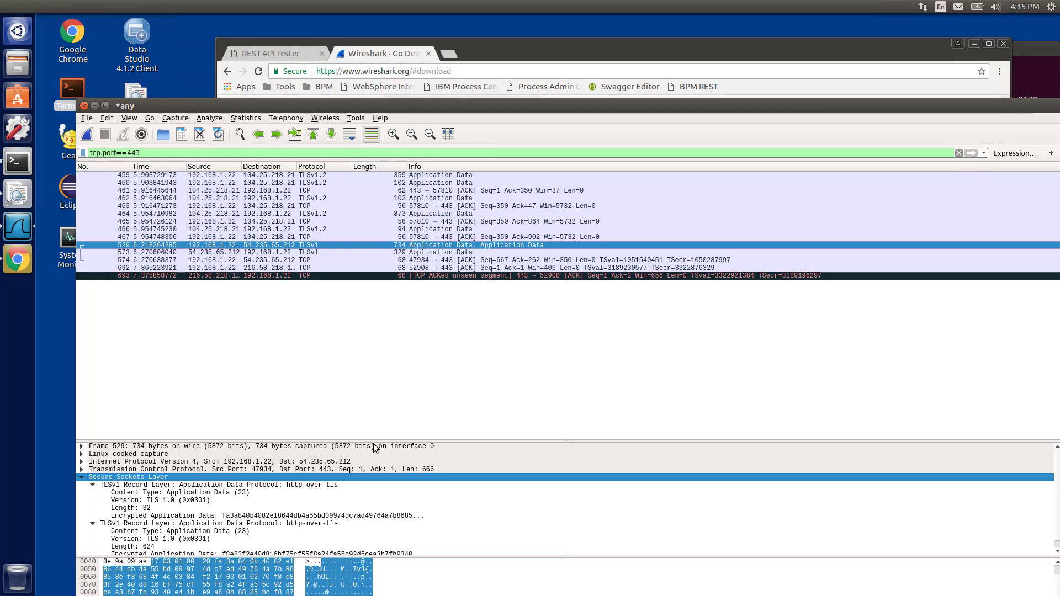
left_click_drag(370, 440, 370, 334)
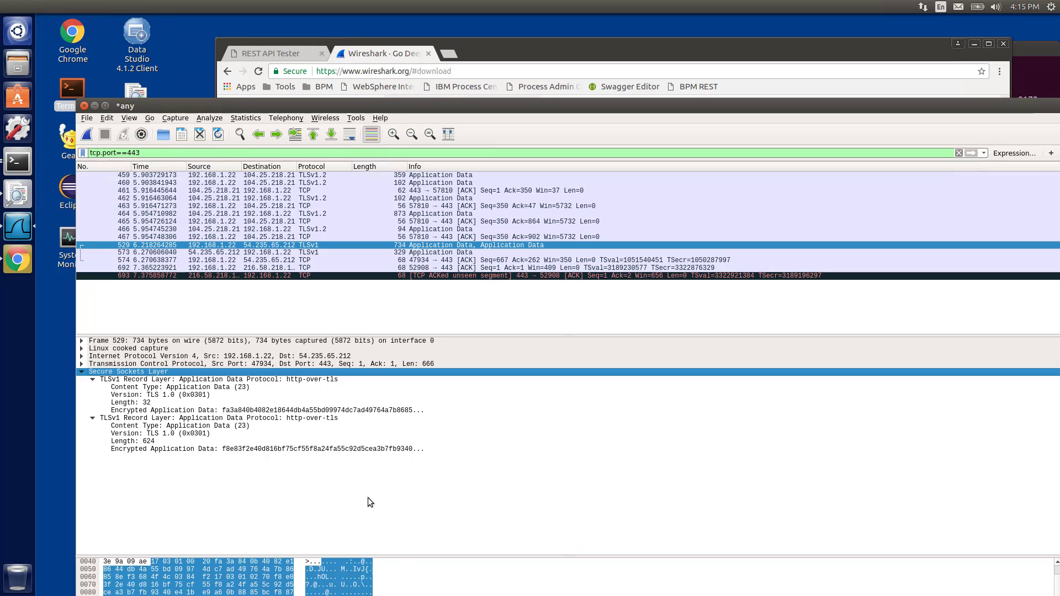
left_click_drag(403, 555, 401, 414)
scroll(373, 521, "down", 3)
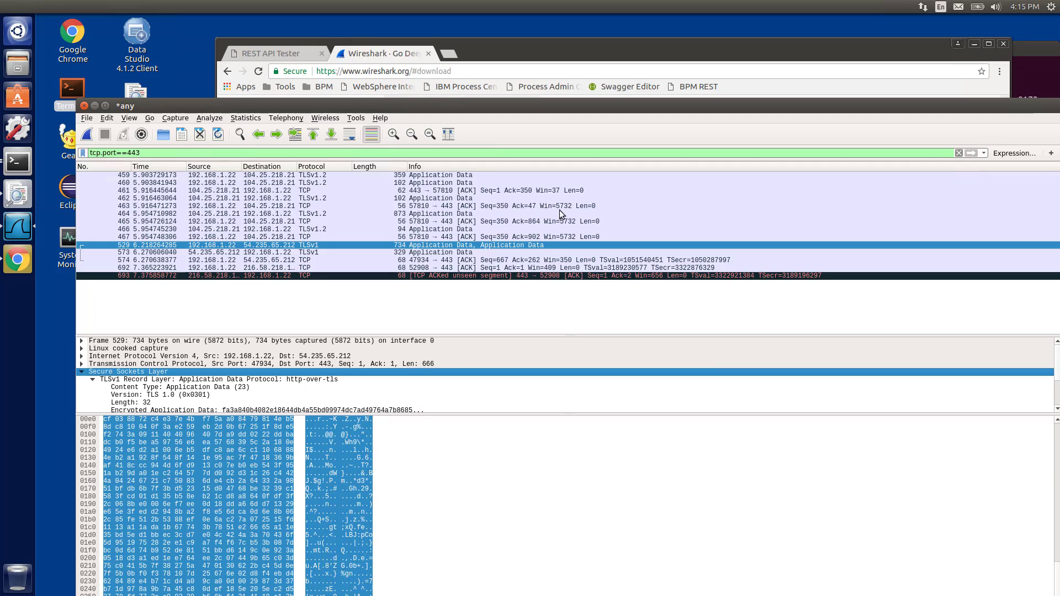
left_click_drag(513, 335, 503, 435)
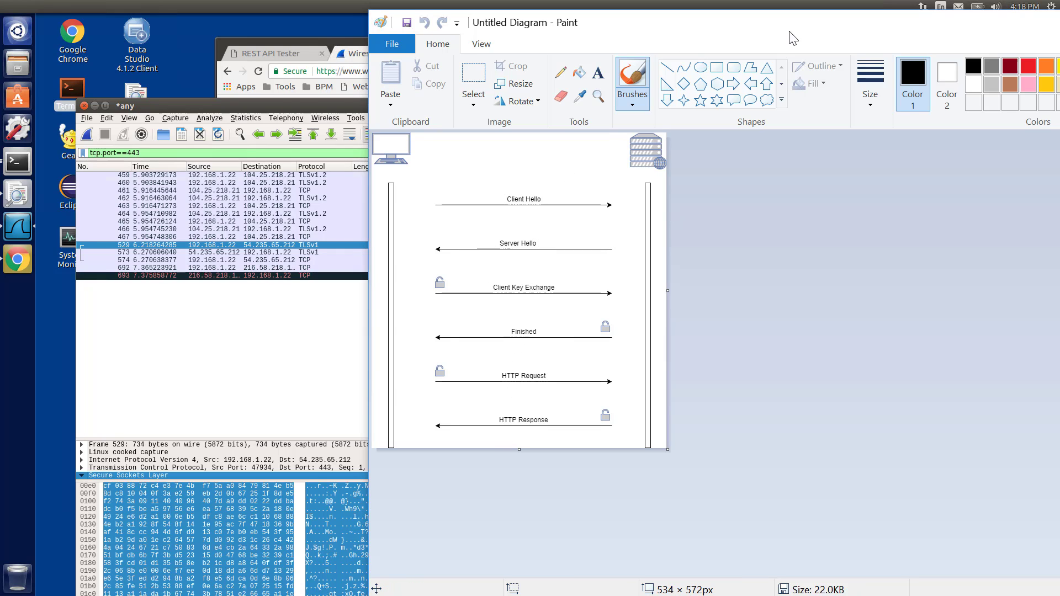
Close the handshake diagram and maximize the Wireshark window
left_click(1059, 22)
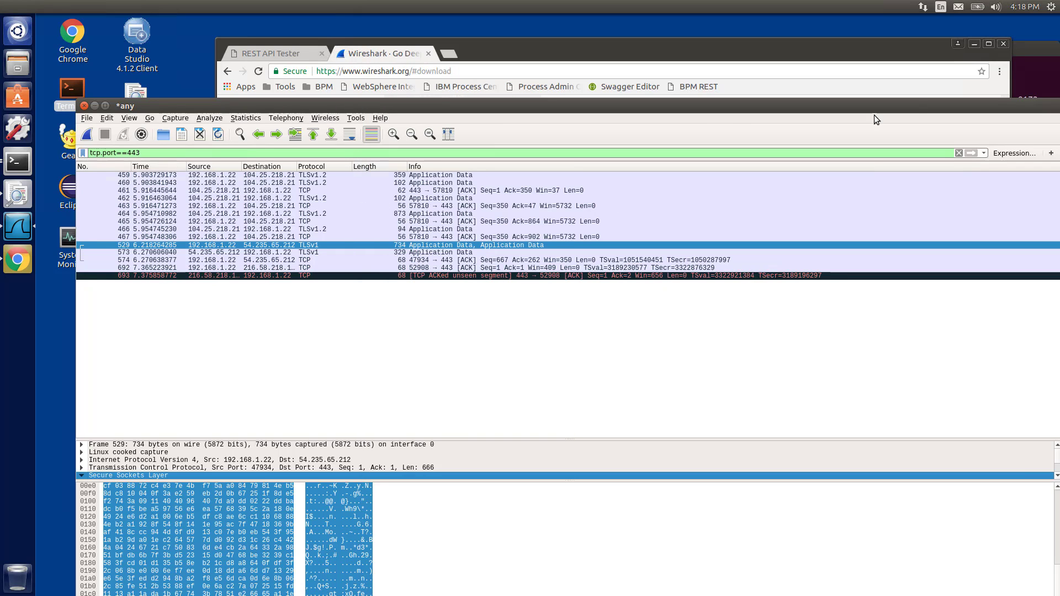
left_click_drag(901, 106, 869, 57)
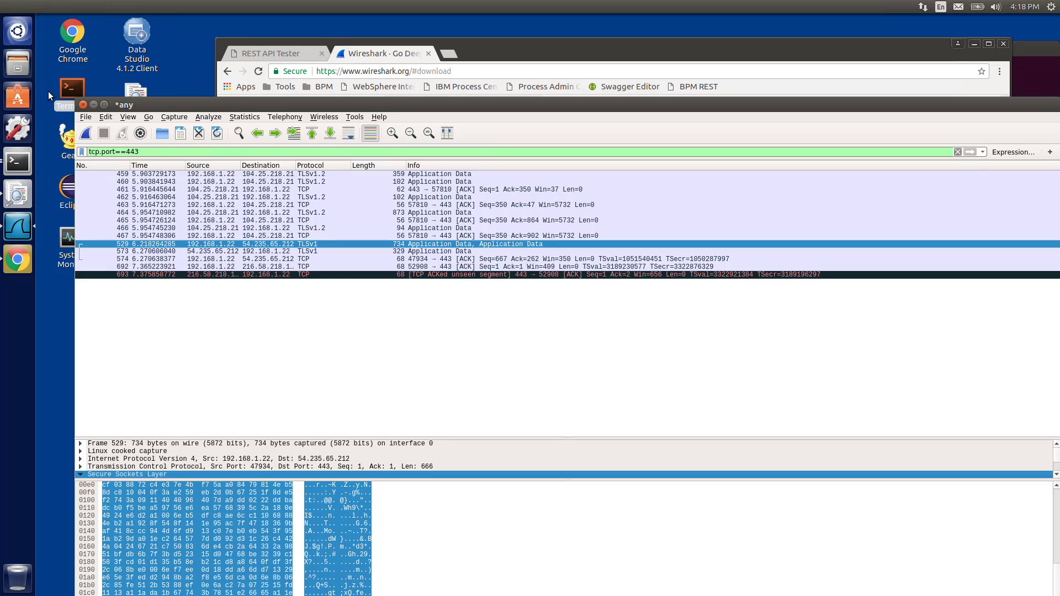
left_click(103, 104)
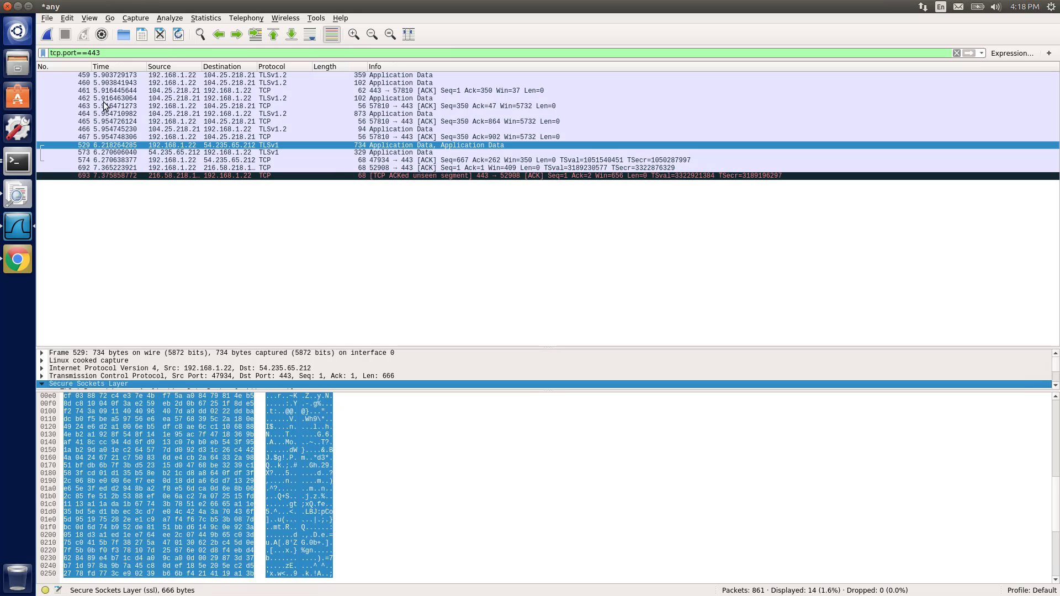
Open the Wireshark Preferences and display the SSL protocol settings
left_click(47, 20)
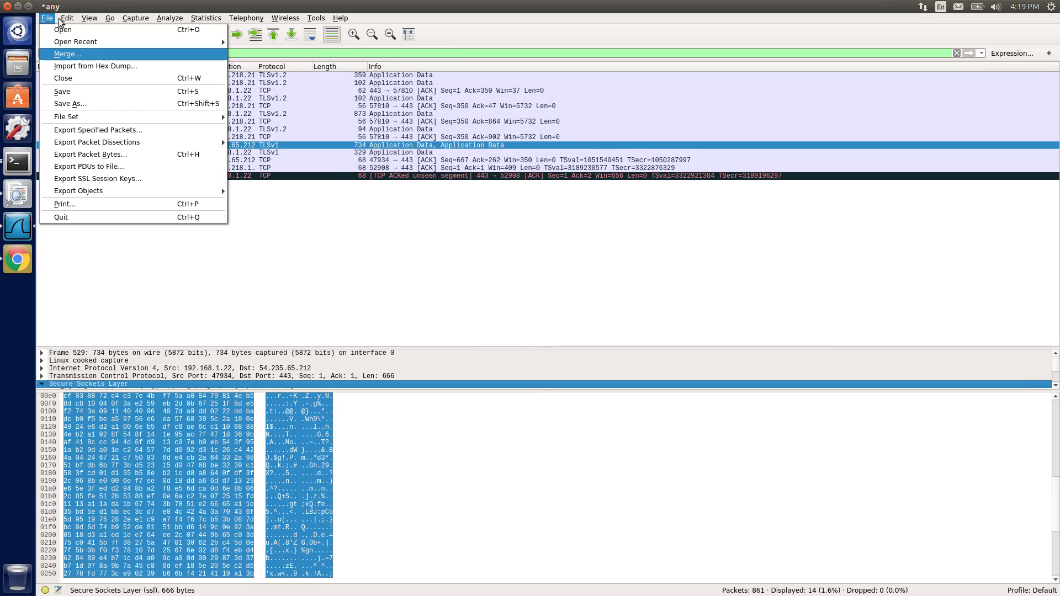
mouse_move(66, 20)
left_click(120, 264)
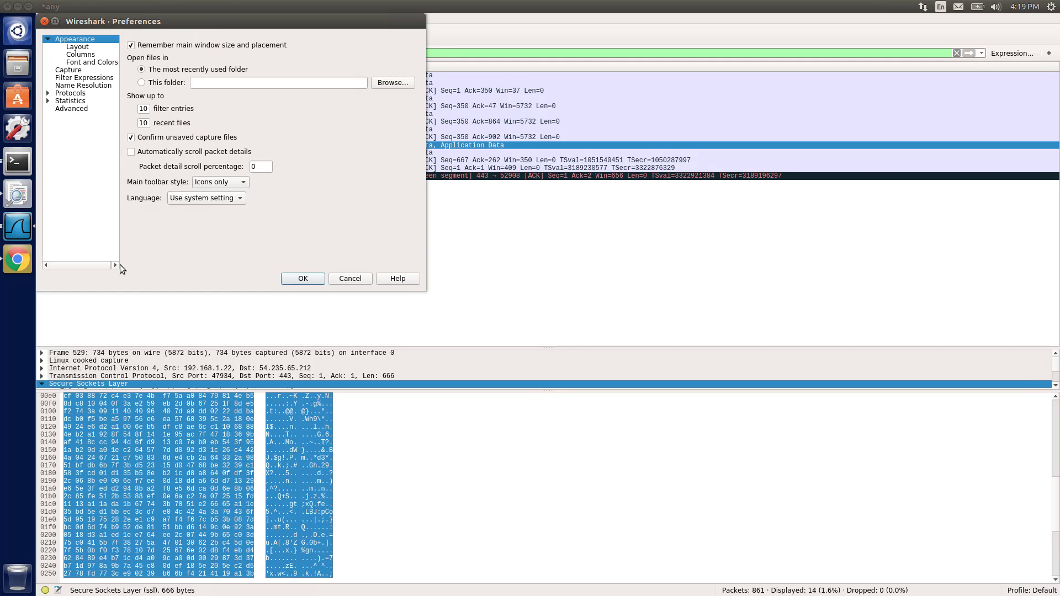
left_click(49, 93)
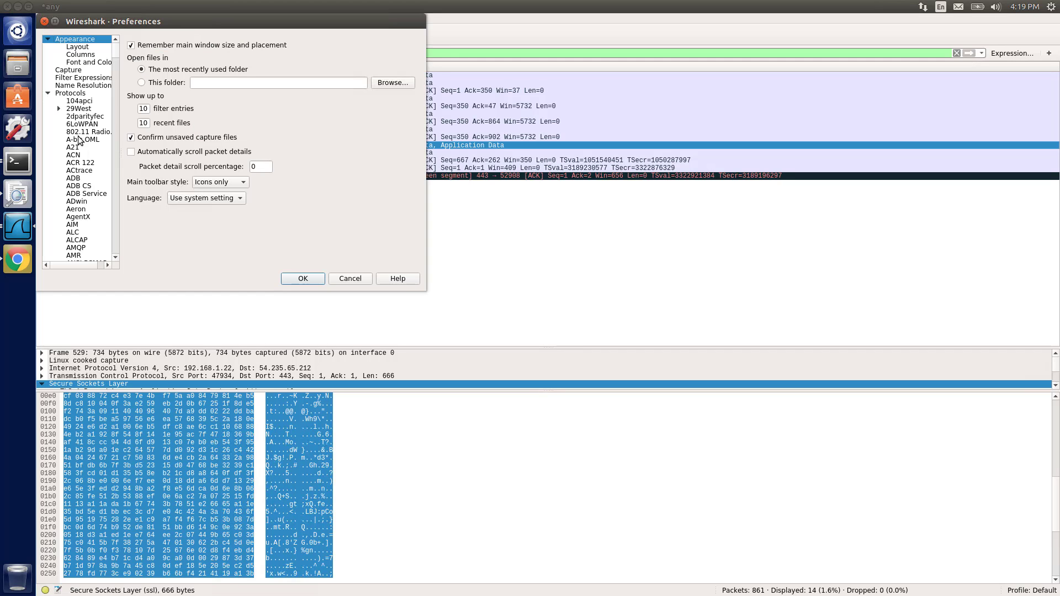
left_click_drag(117, 53, 117, 214)
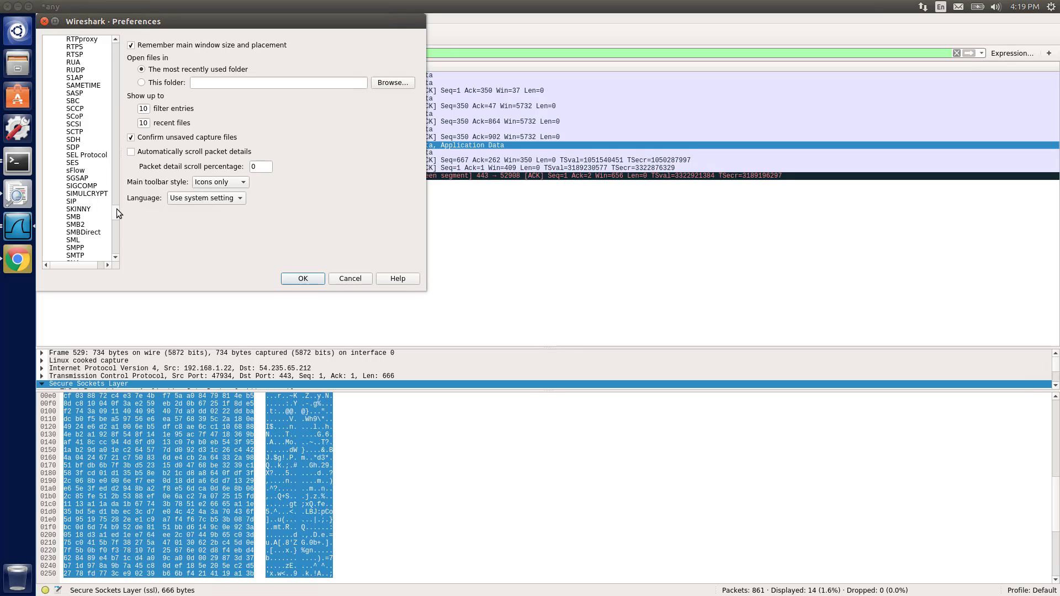
scroll(115, 213, "down", 4)
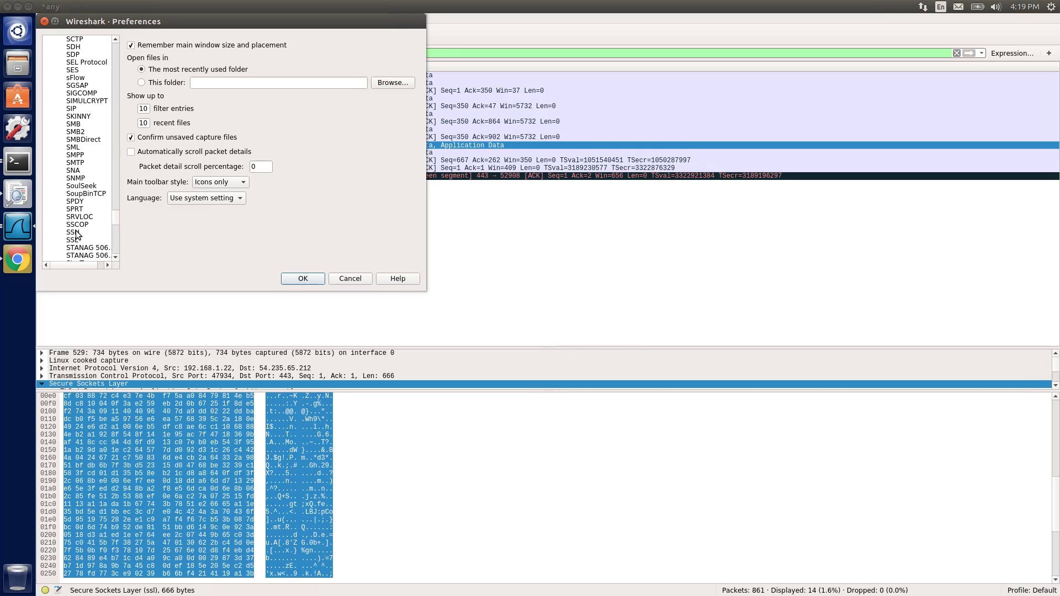
left_click(74, 239)
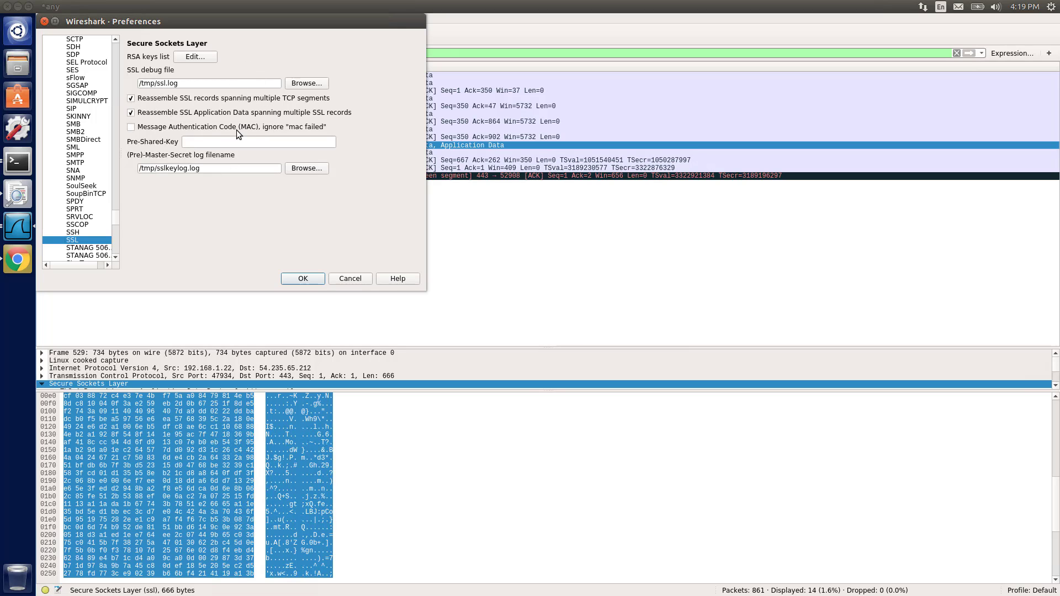
Review the SSL RSA keys list and the pre-master-secret log filename, then close the Preferences
left_click(203, 58)
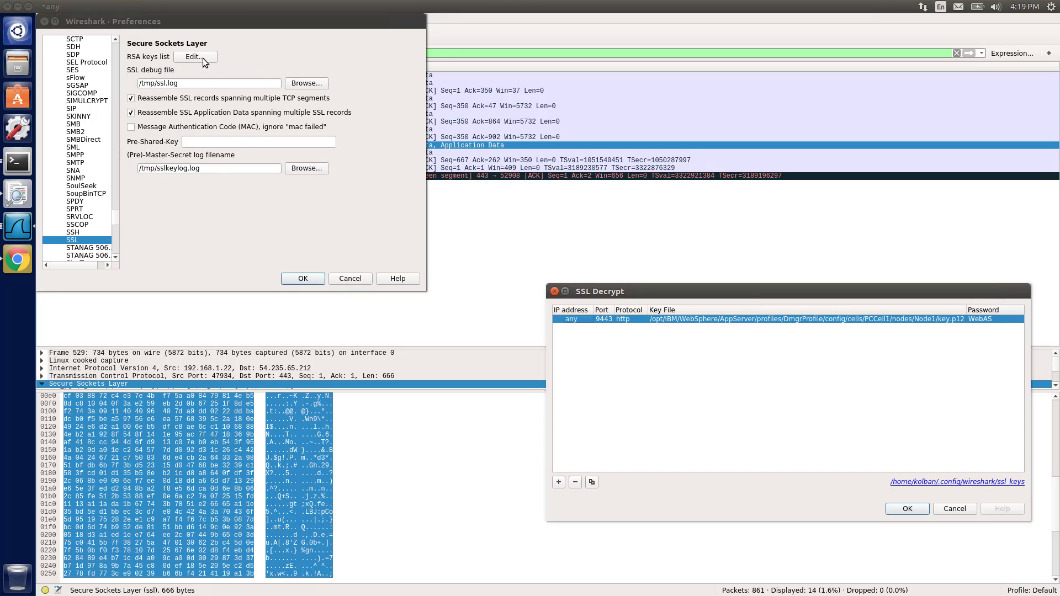
left_click_drag(728, 295, 493, 187)
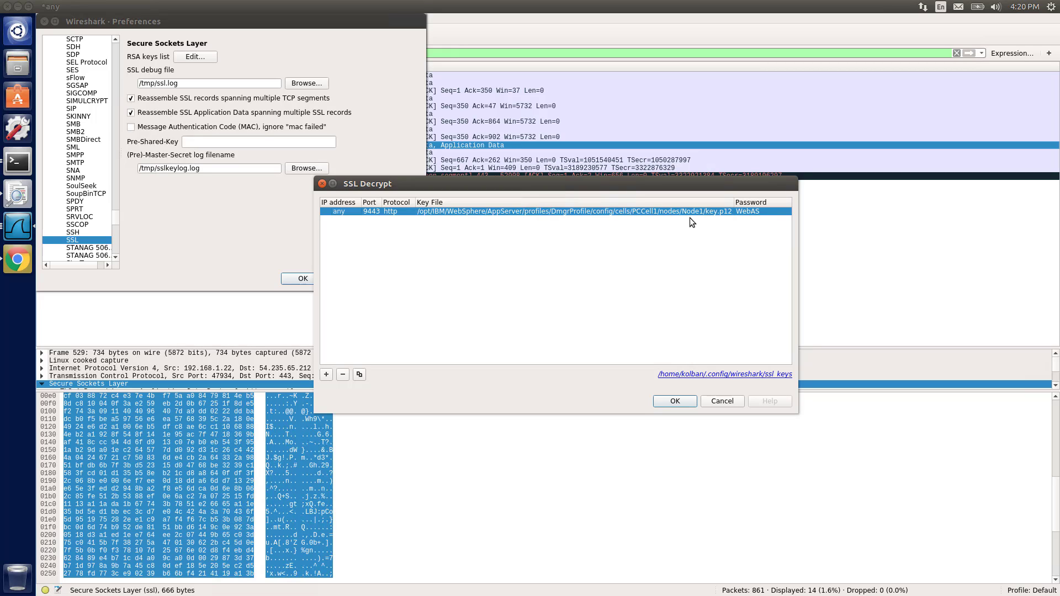
left_click(721, 401)
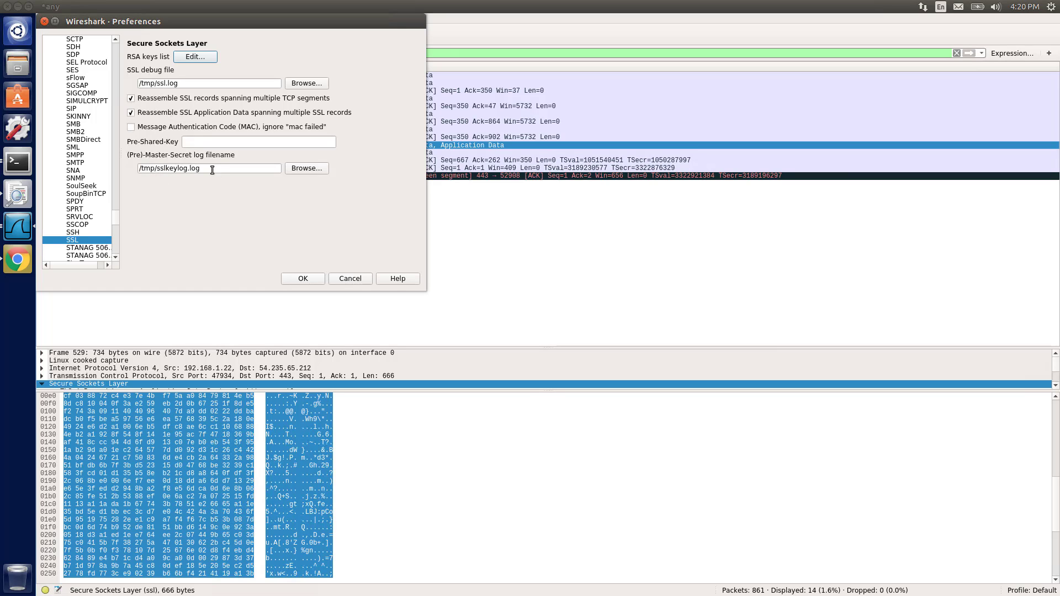
left_click_drag(215, 169, 136, 169)
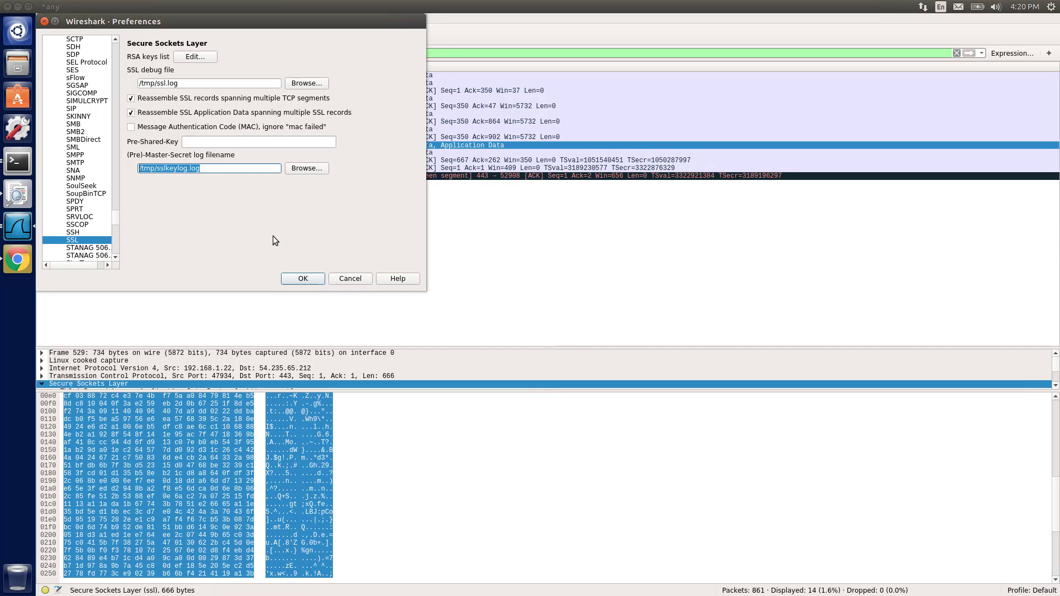
left_click(301, 280)
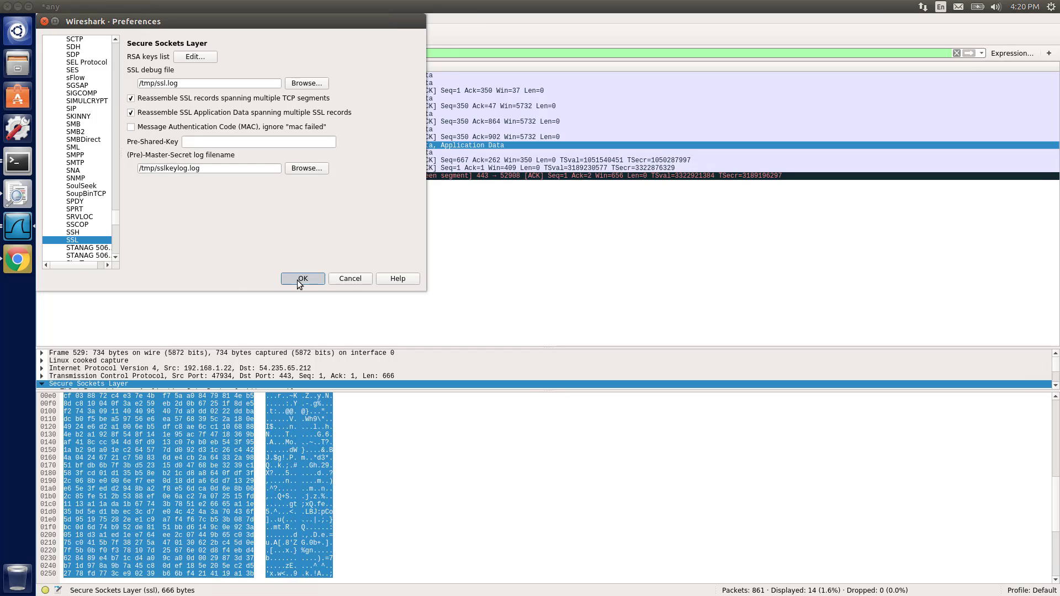
Close the wireshark.org tab in the browser and log out of the REST API Tester
left_click(18, 164)
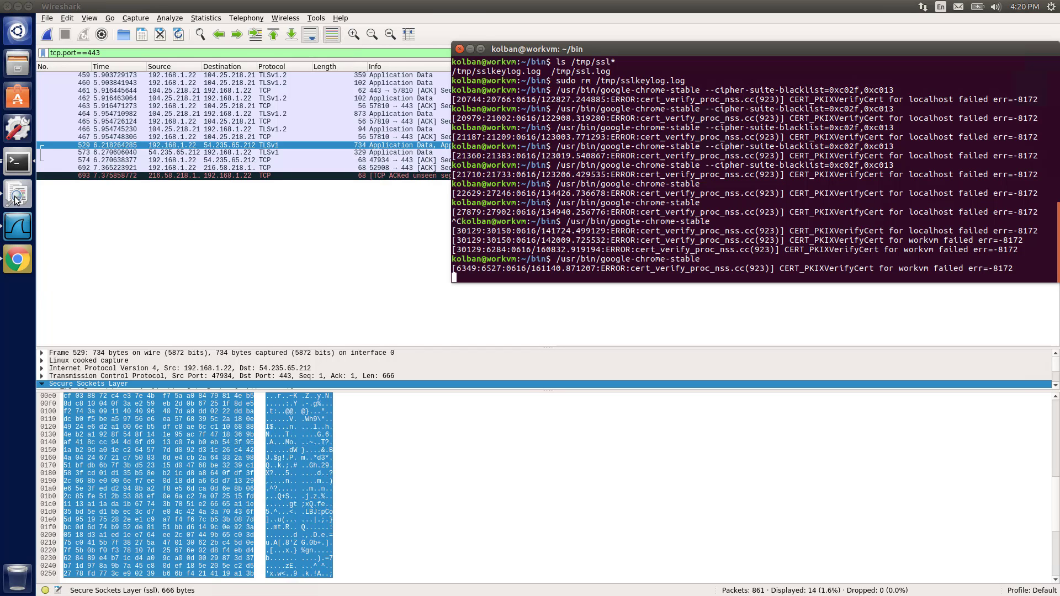
left_click(12, 257)
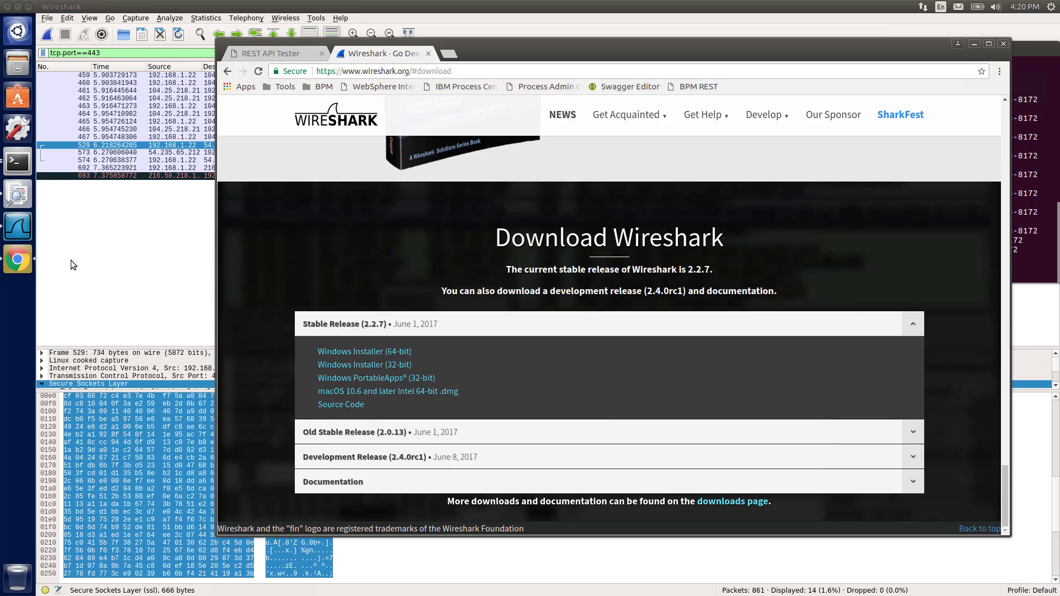
left_click(429, 53)
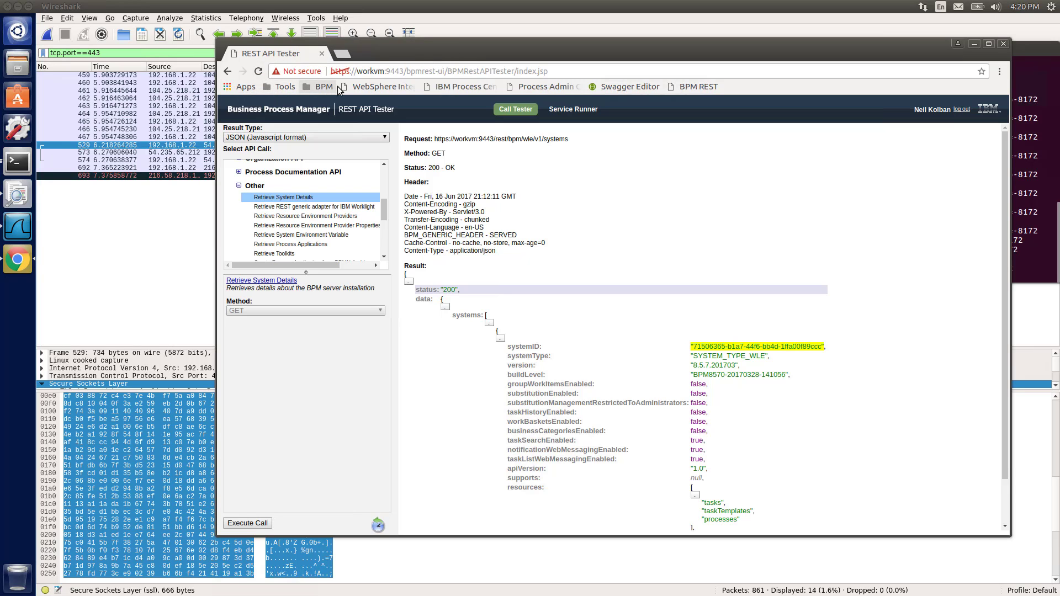
left_click(965, 110)
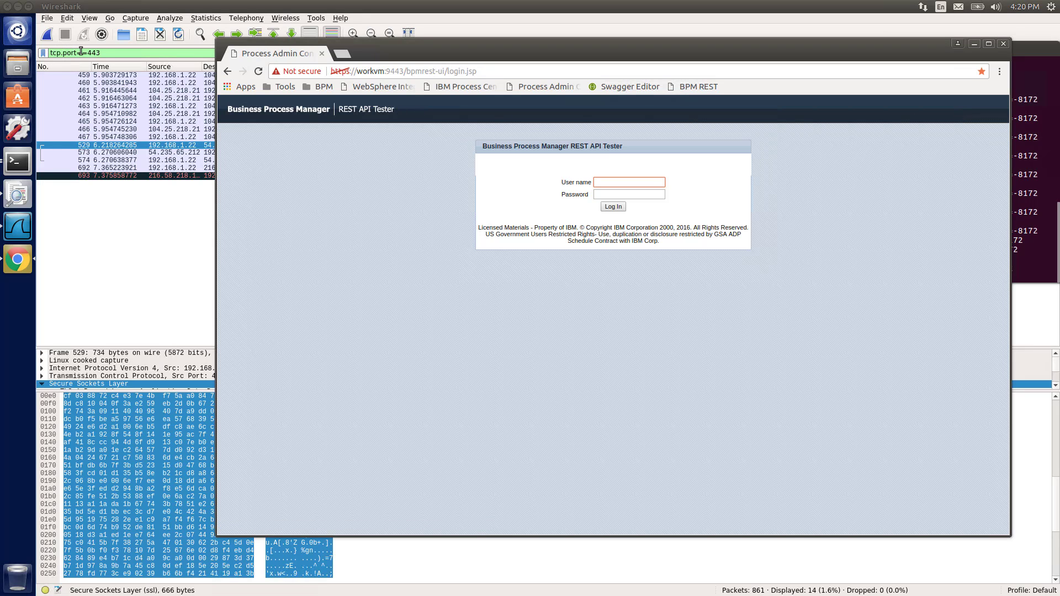
Clear the display filter to show all captured packets again
left_click(104, 52)
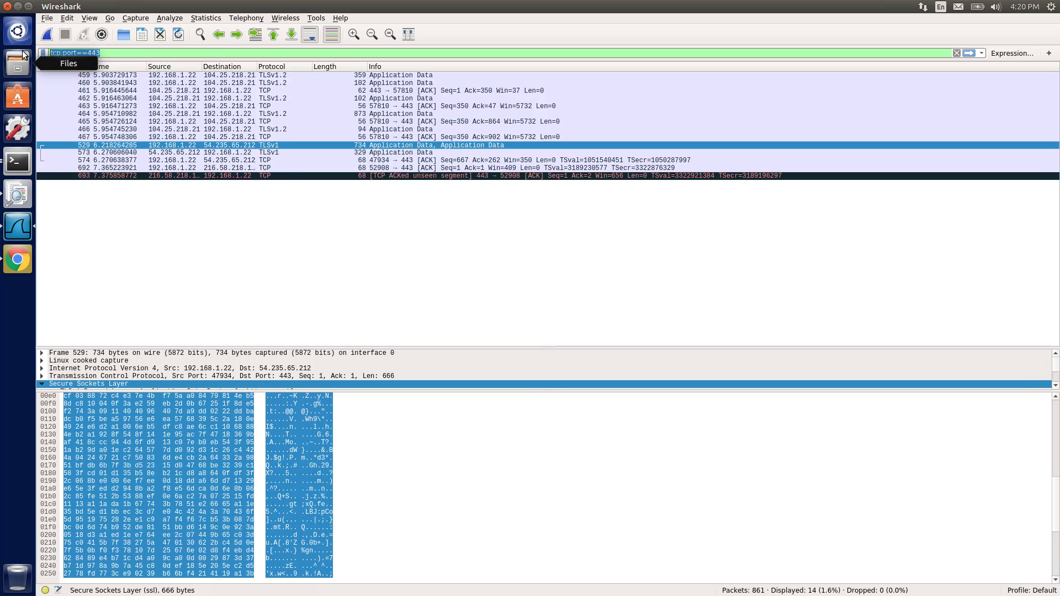
key("BackSpace")
key("Return")
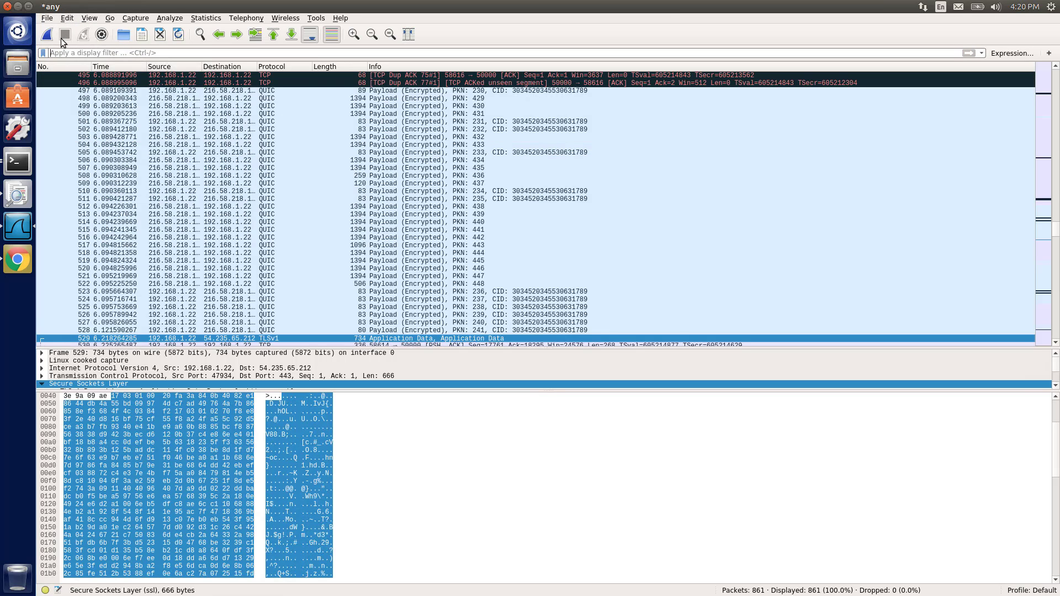
Start a new packet capture without saving the current captured packets
left_click(46, 35)
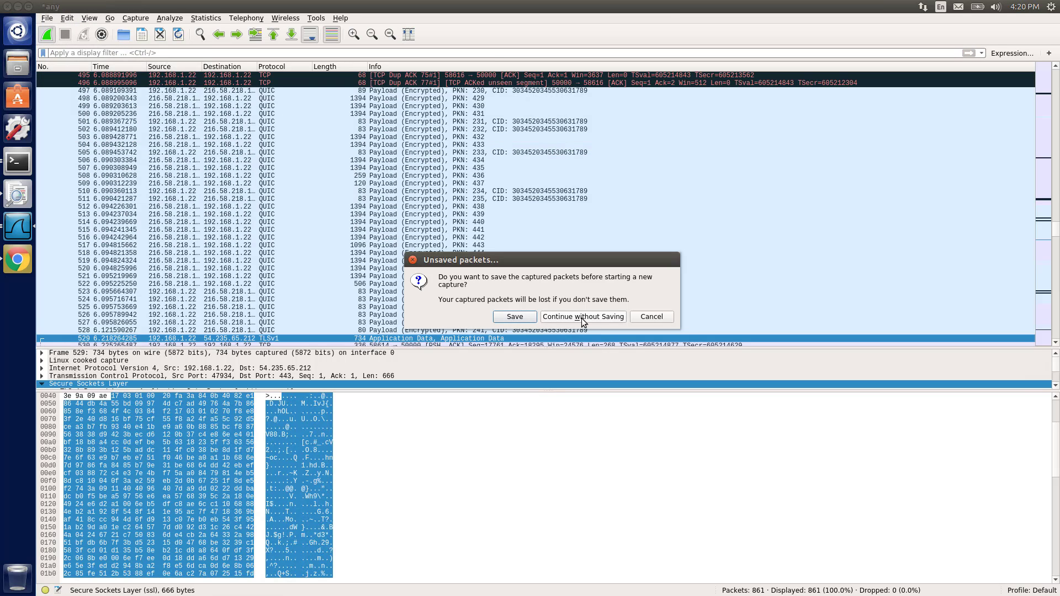
left_click(583, 316)
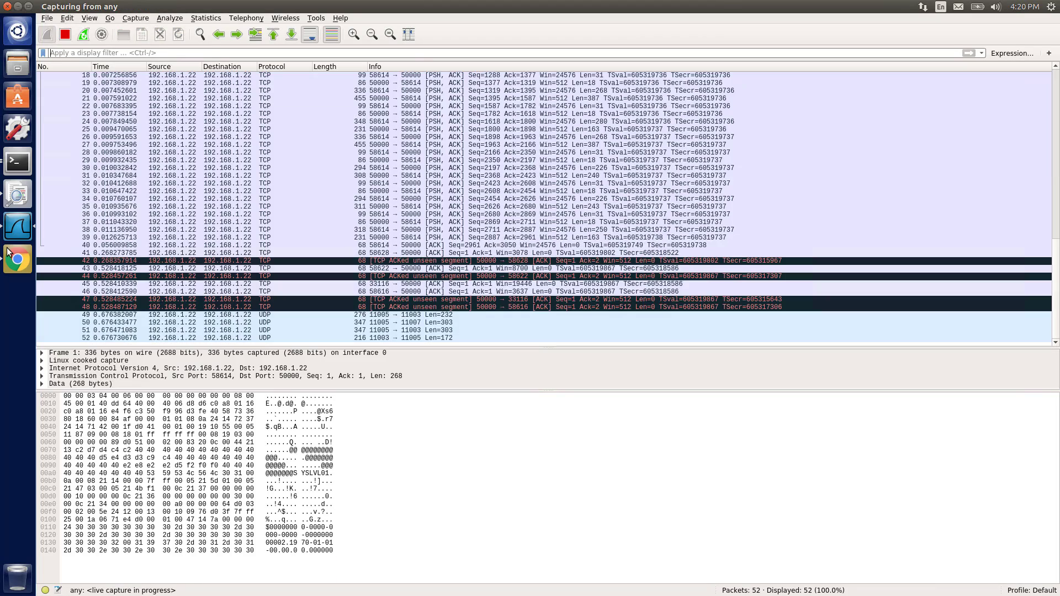
Switch to the browser and log in to the REST API Tester with the user name and account password
left_click(8, 251)
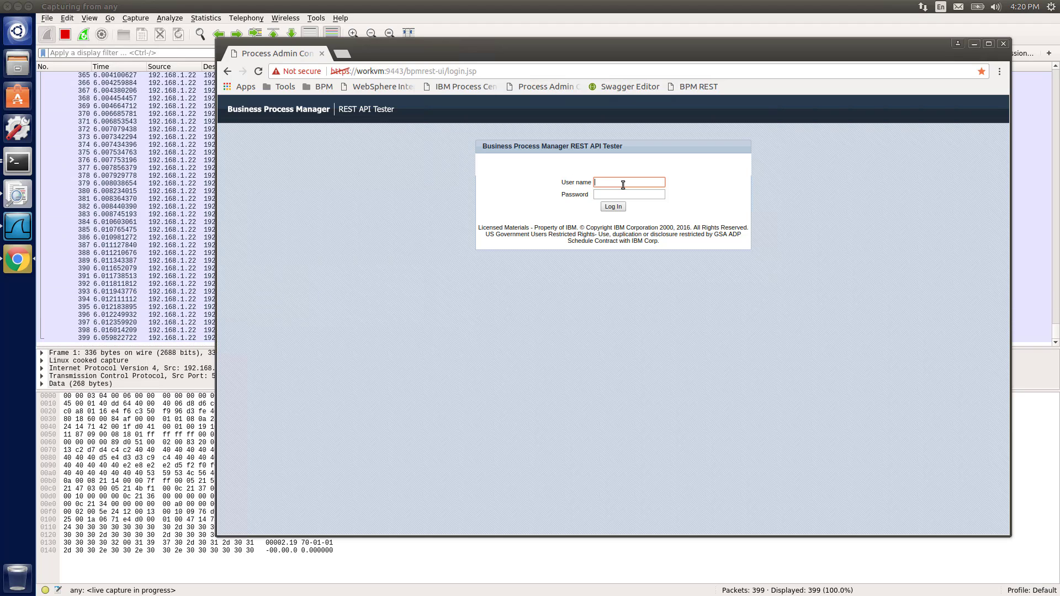
type("kolban")
key("Tab")
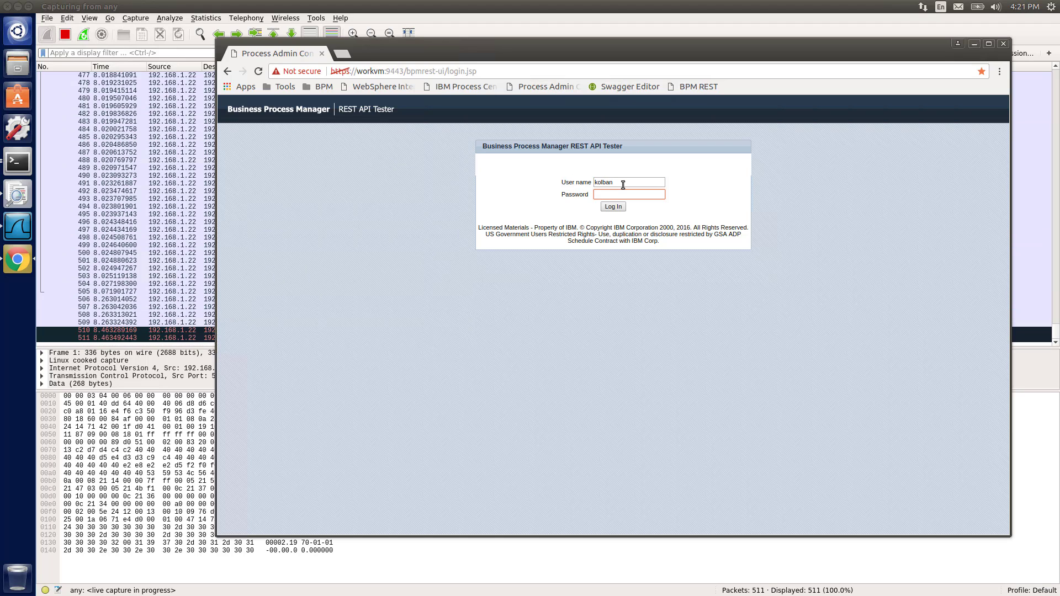
type("password")
key("Return")
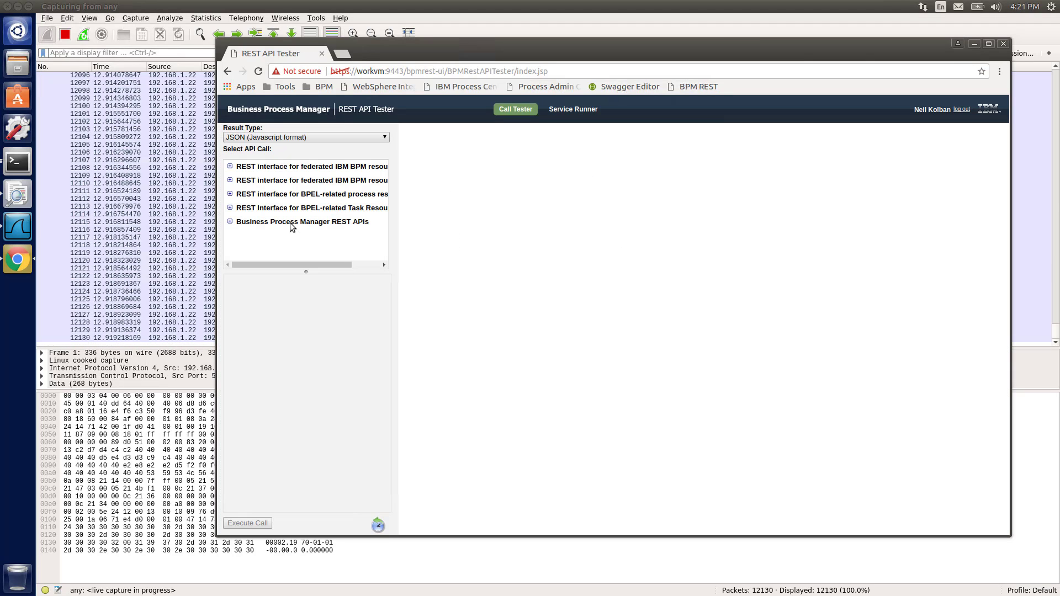
Expand the Business Process Manager REST APIs and the Other group, then execute the Retrieve System Details call
left_click(230, 221)
scroll(308, 221, "down", 3)
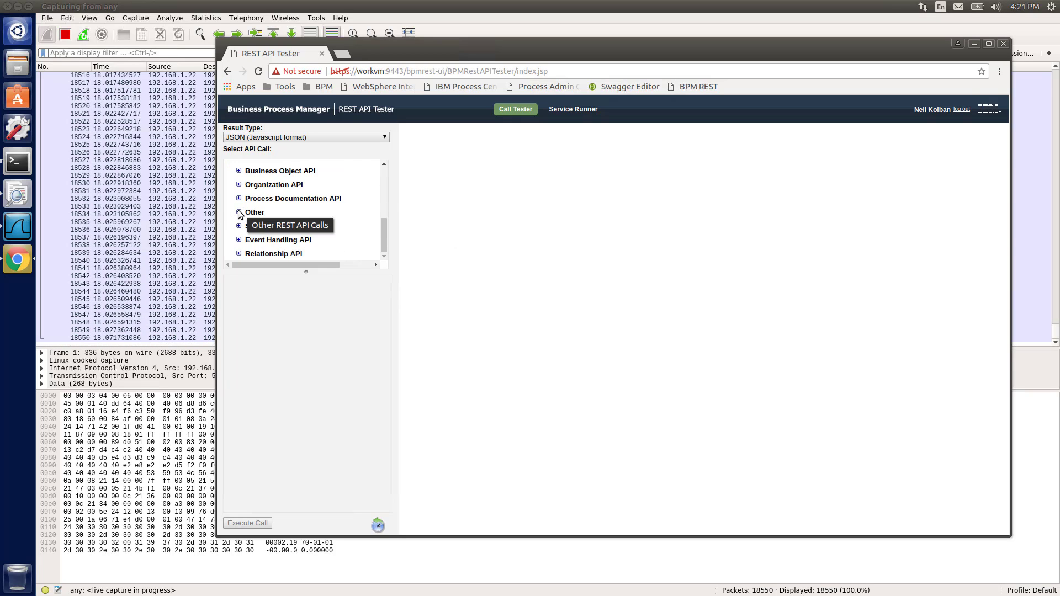
scroll(239, 214, "up", 3)
scroll(248, 239, "down", 2)
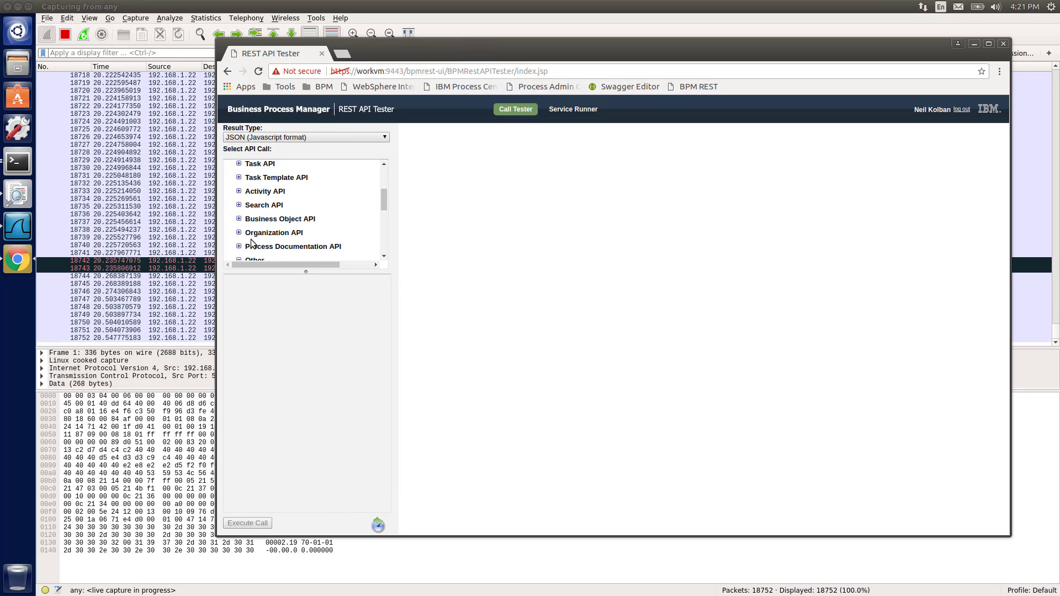
scroll(252, 243, "down", 3)
left_click(284, 184)
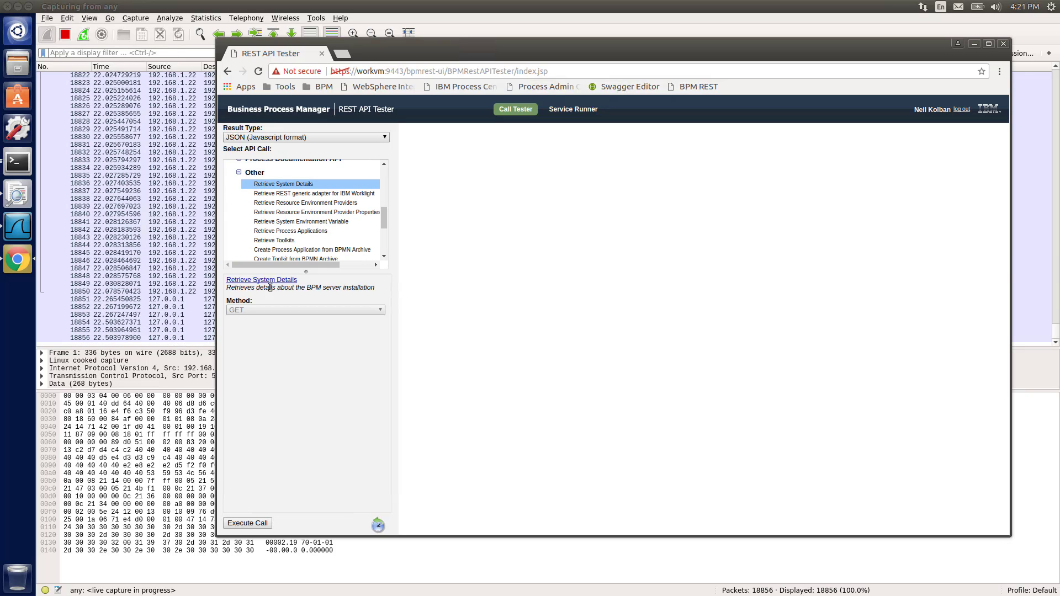
left_click(261, 524)
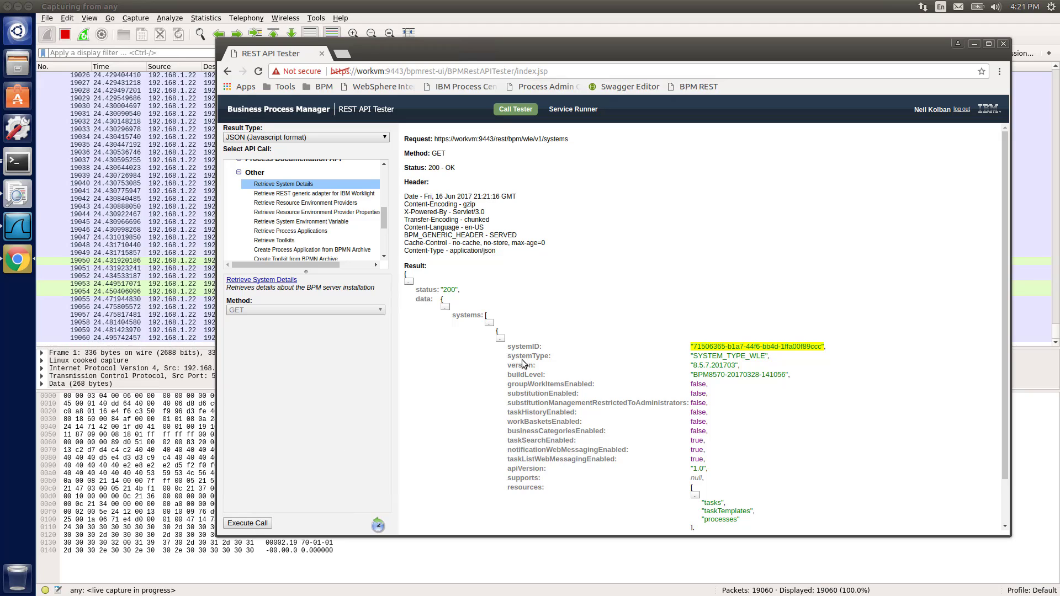
Switch back to Wireshark and stop the live capture
left_click(64, 35)
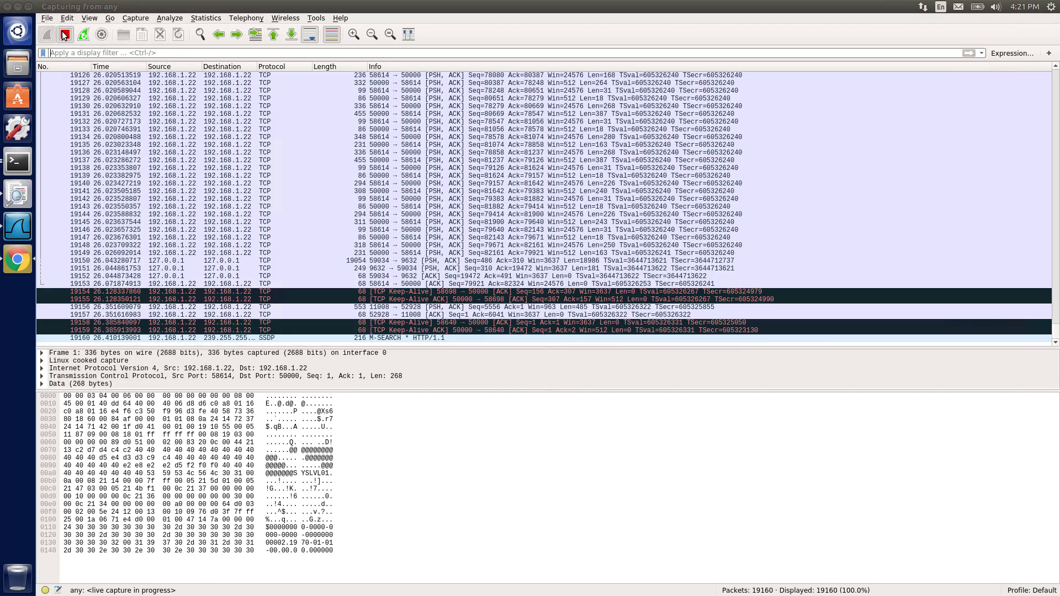
left_click(64, 35)
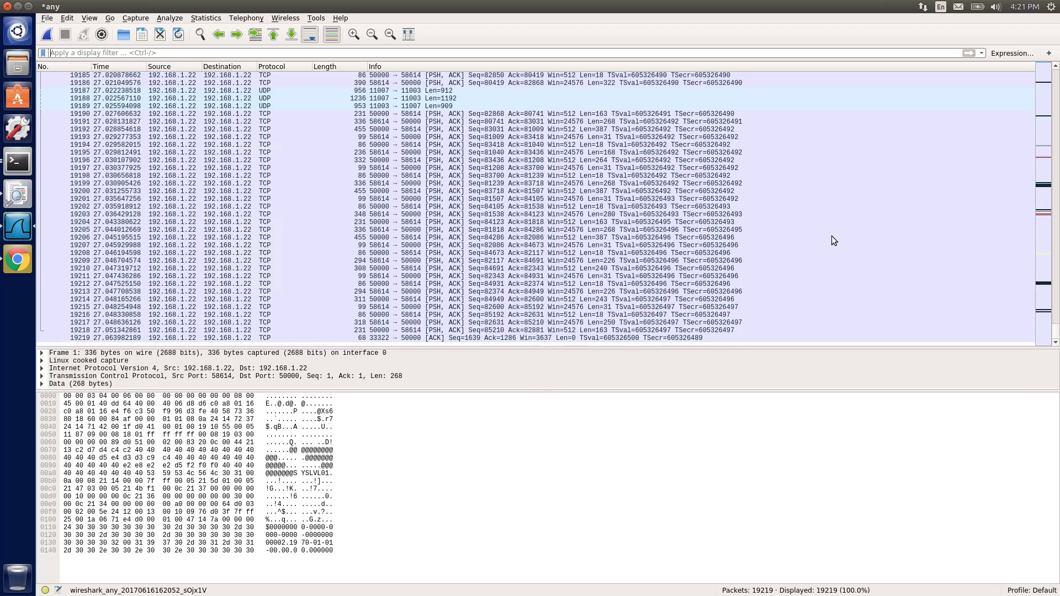
Apply a display filter of http to the captured packets
scroll(832, 236, "up", 3)
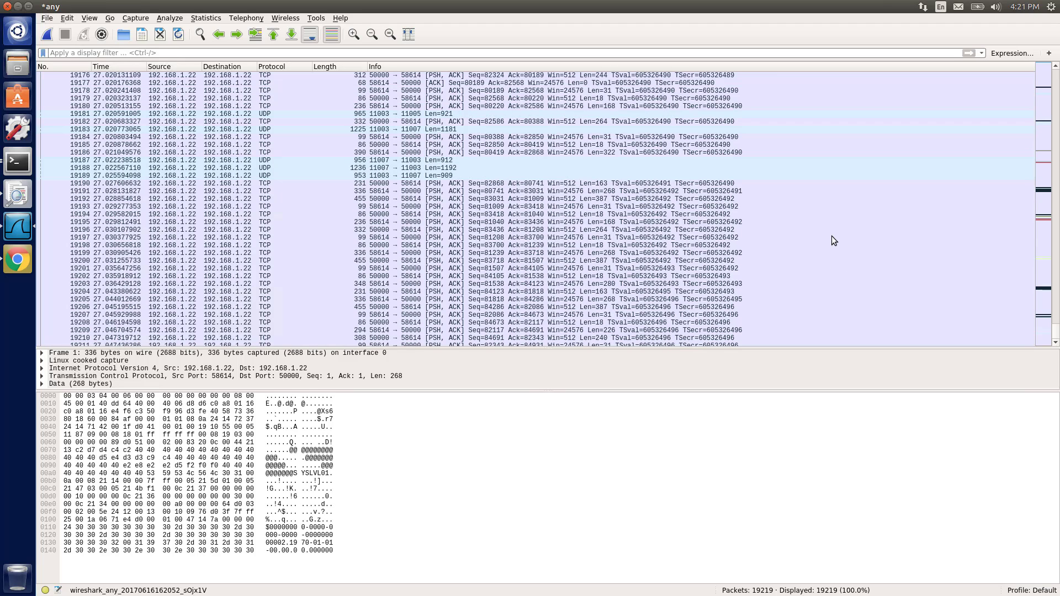
left_click(210, 56)
type("http")
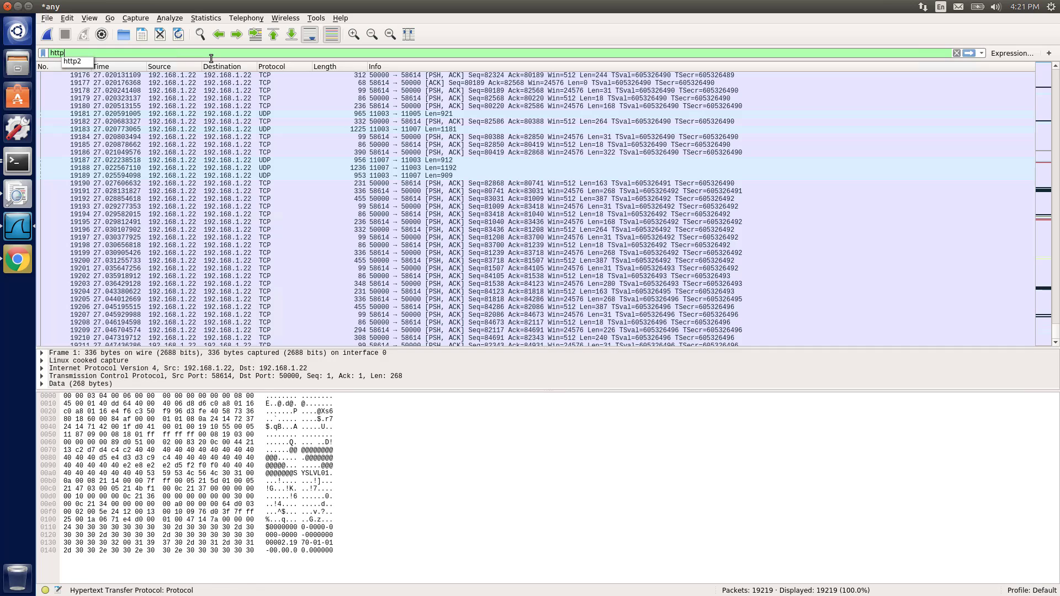
key("Return")
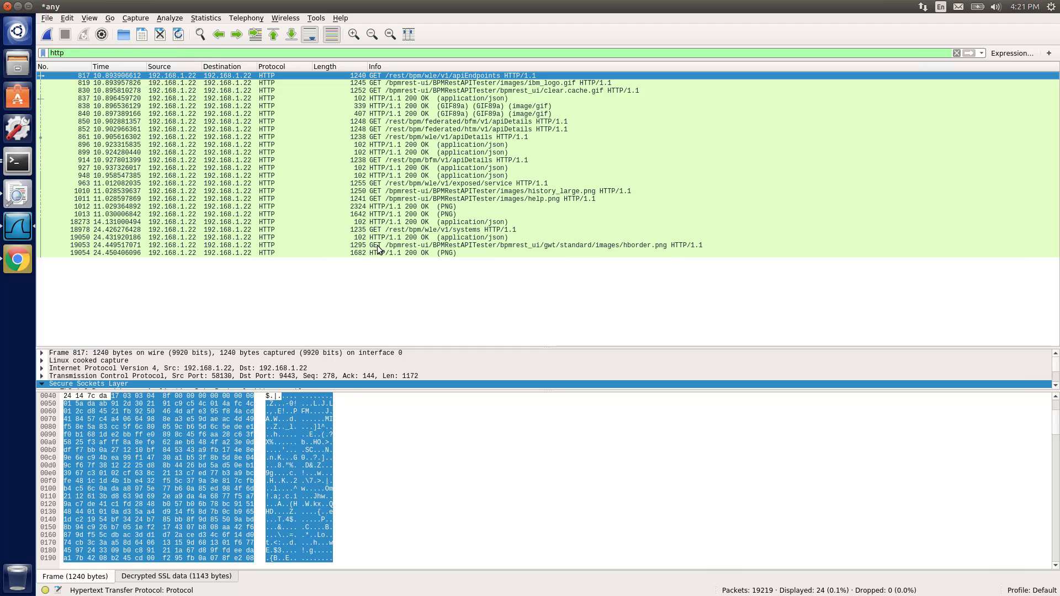
Select the GET /rest/bpm/wle/v1/systems request packet and enlarge the packet details pane
left_click(397, 231)
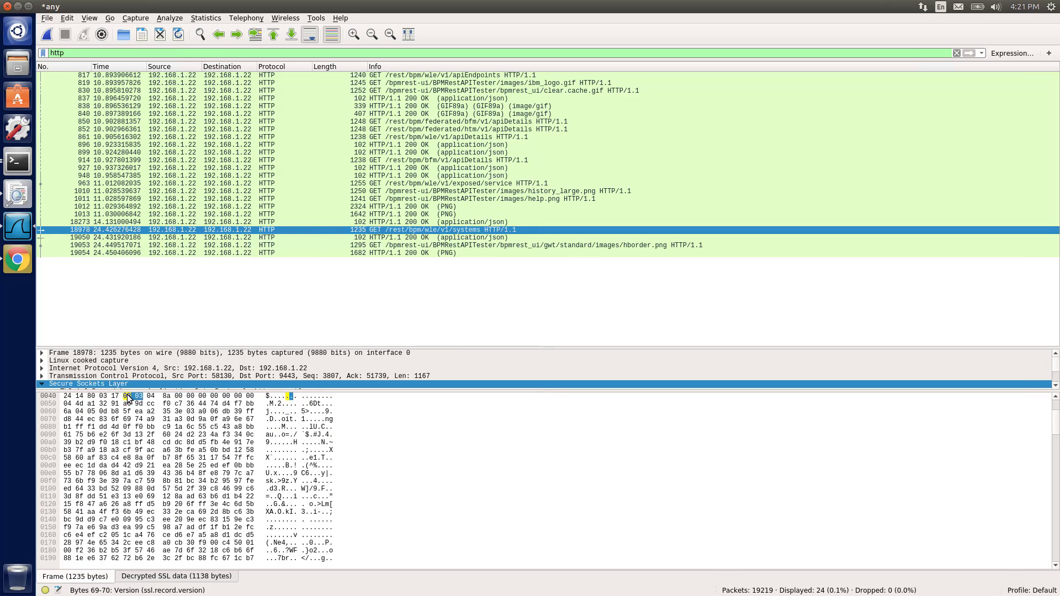
left_click_drag(127, 391, 125, 511)
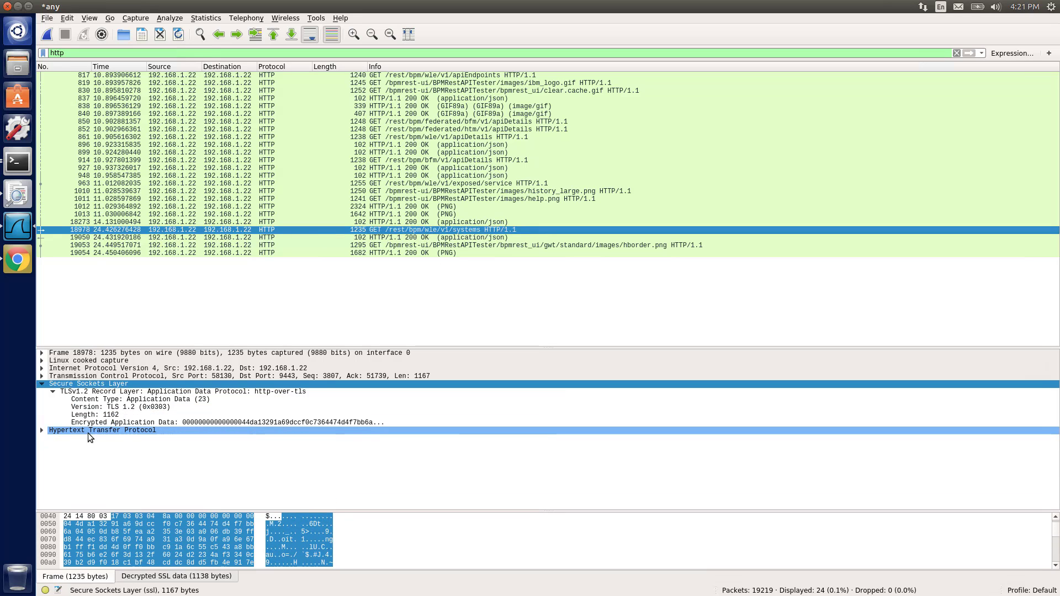
left_click(42, 384)
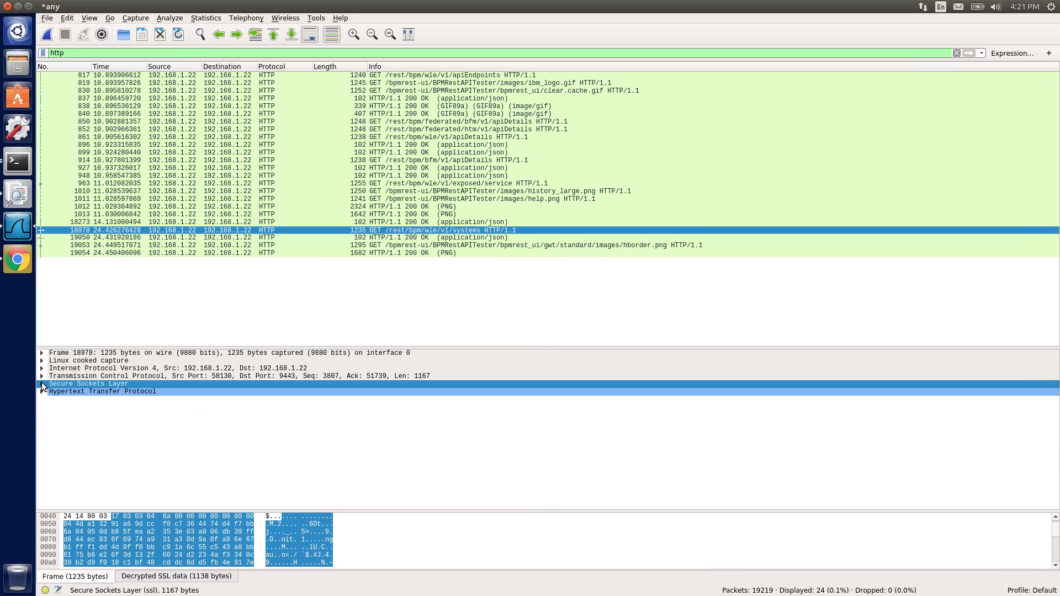
Step through the frame, IP, TCP and SSL layers of the request, then expand the SSL and HTTP sections
left_click(126, 354)
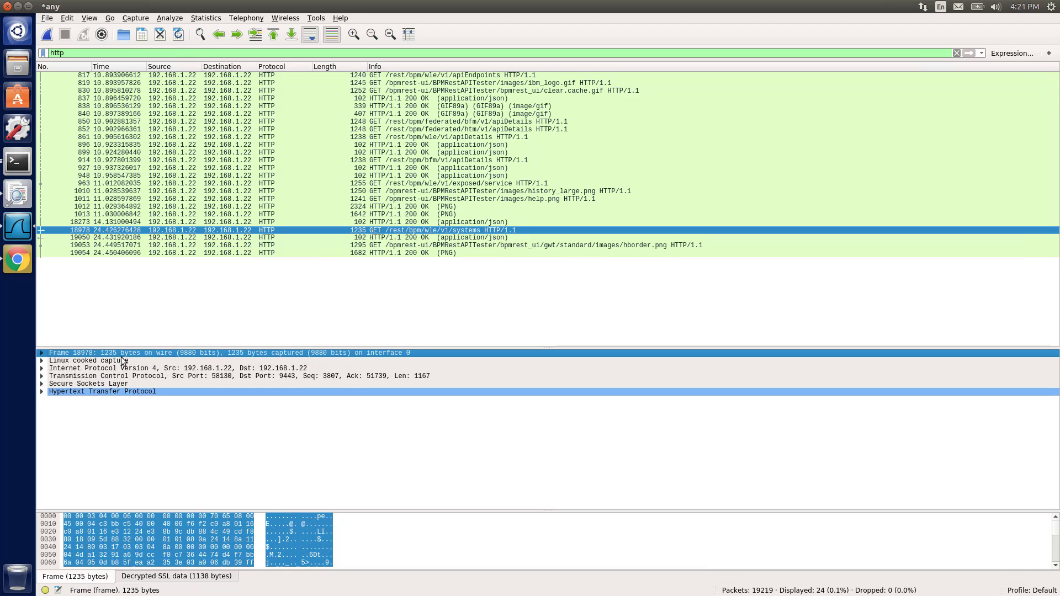
left_click(120, 369)
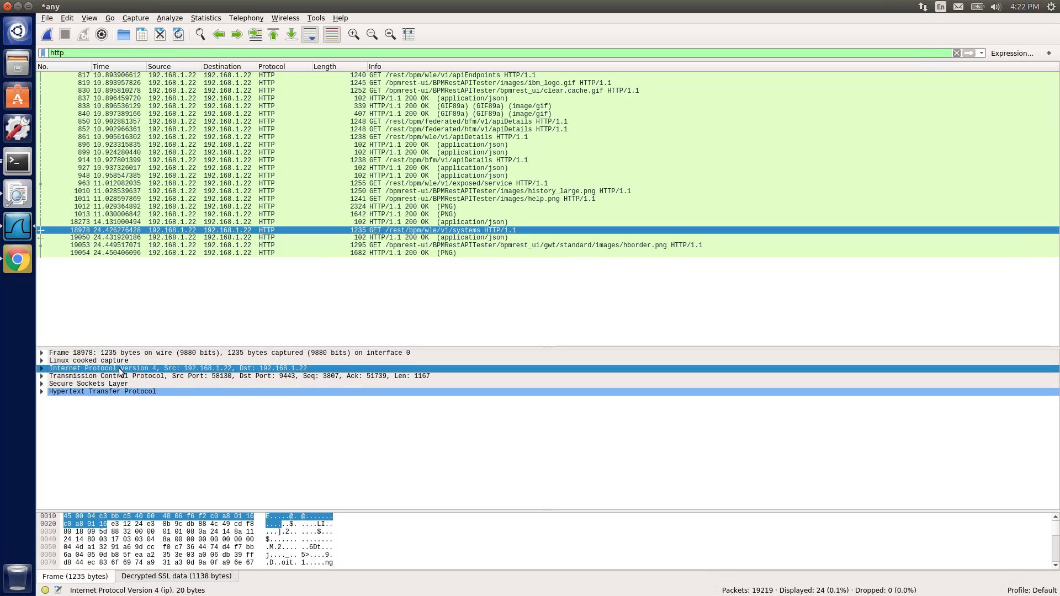
left_click(128, 379)
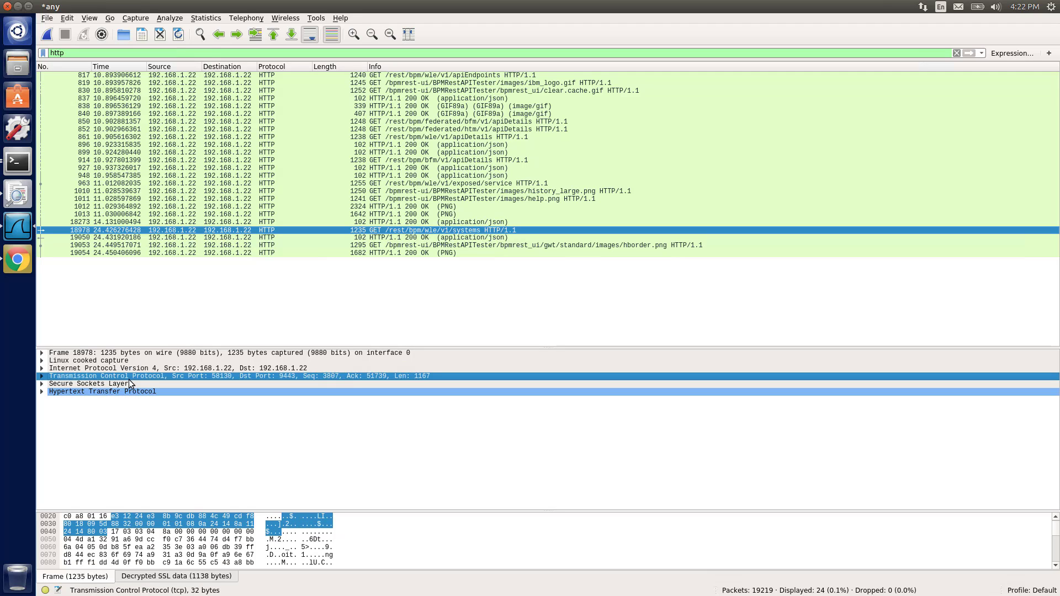
left_click(119, 384)
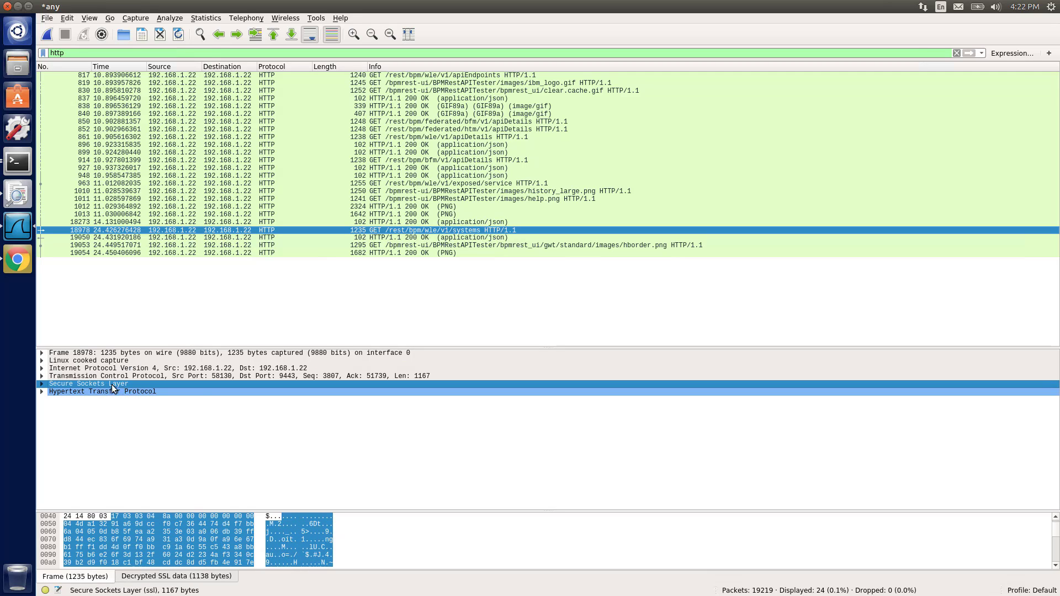
left_click(42, 384)
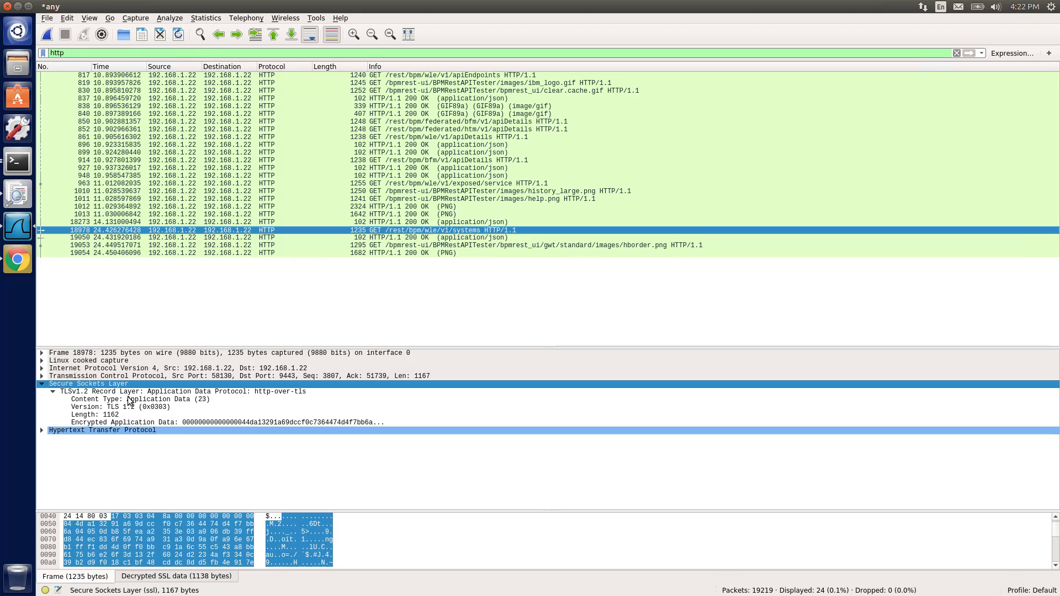
left_click(42, 430)
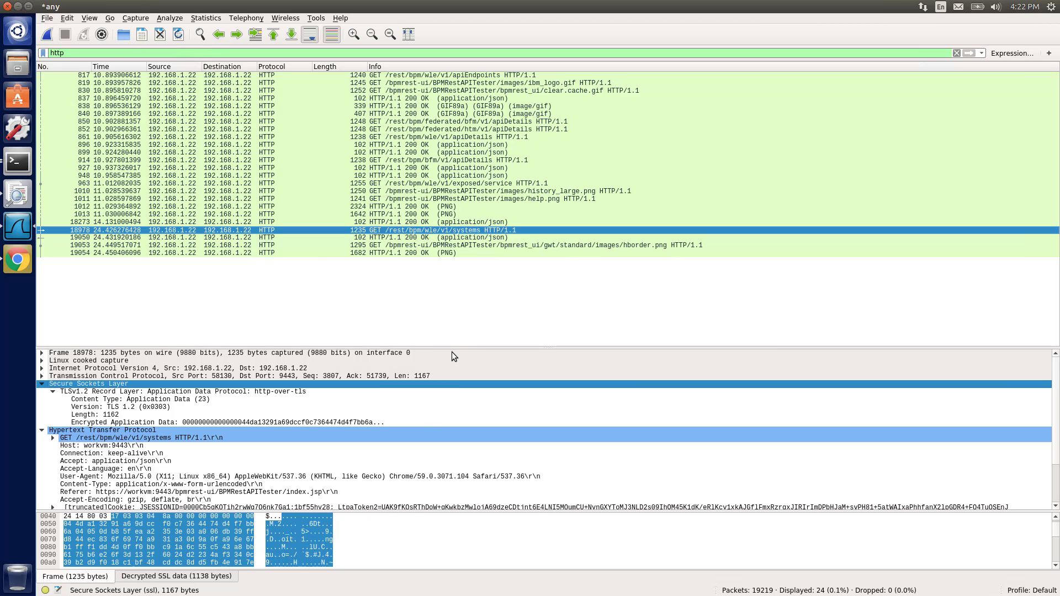
Enlarge the details pane further and expand the GET request line in the HTTP section
left_click_drag(446, 348, 446, 256)
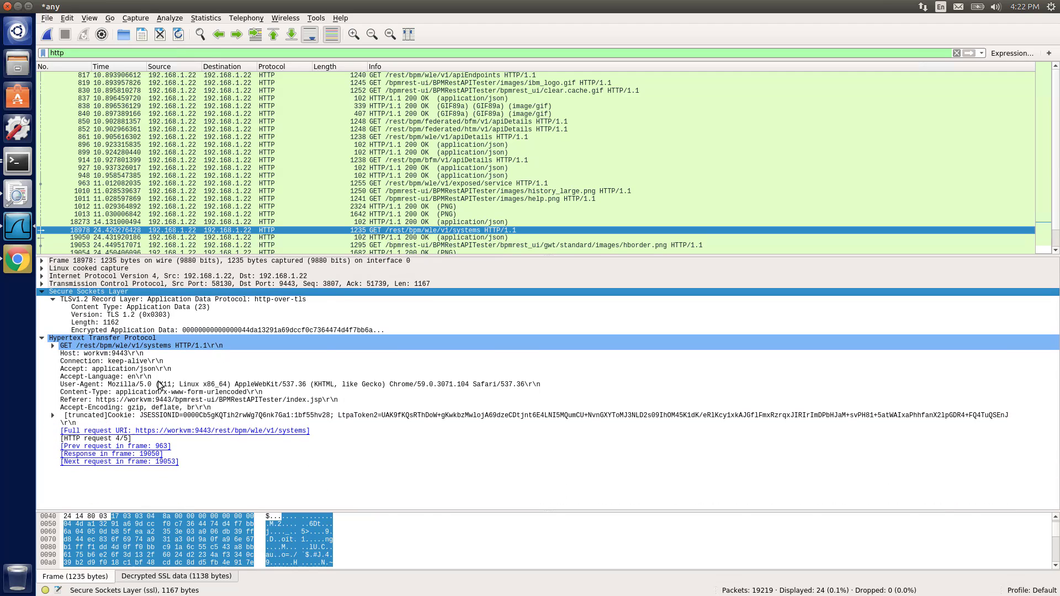
left_click(53, 345)
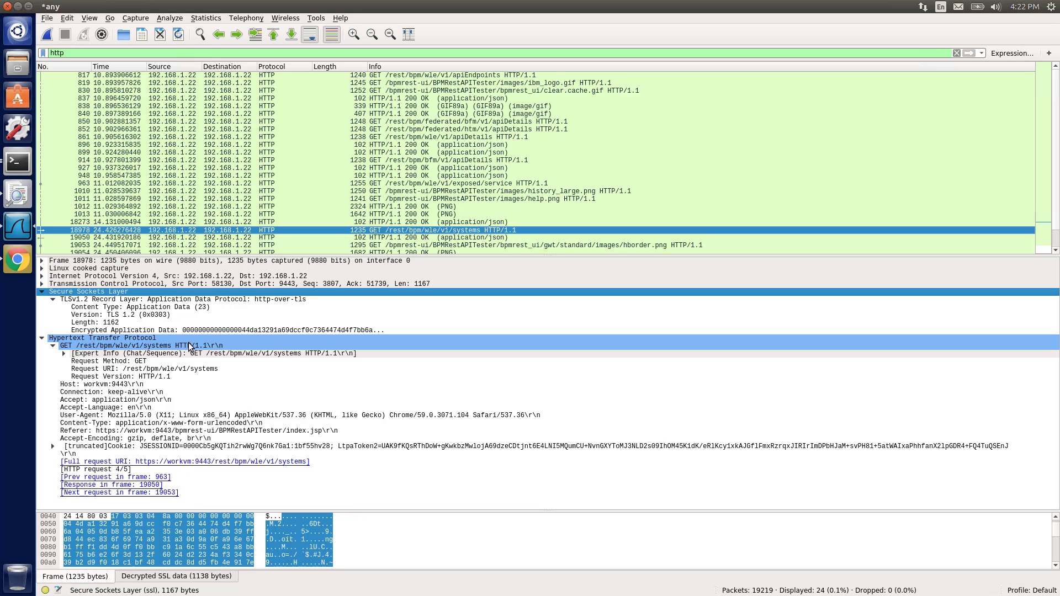
Select the HTTP/1.1 200 OK response packet that answers the systems request and review its details
left_click(418, 239)
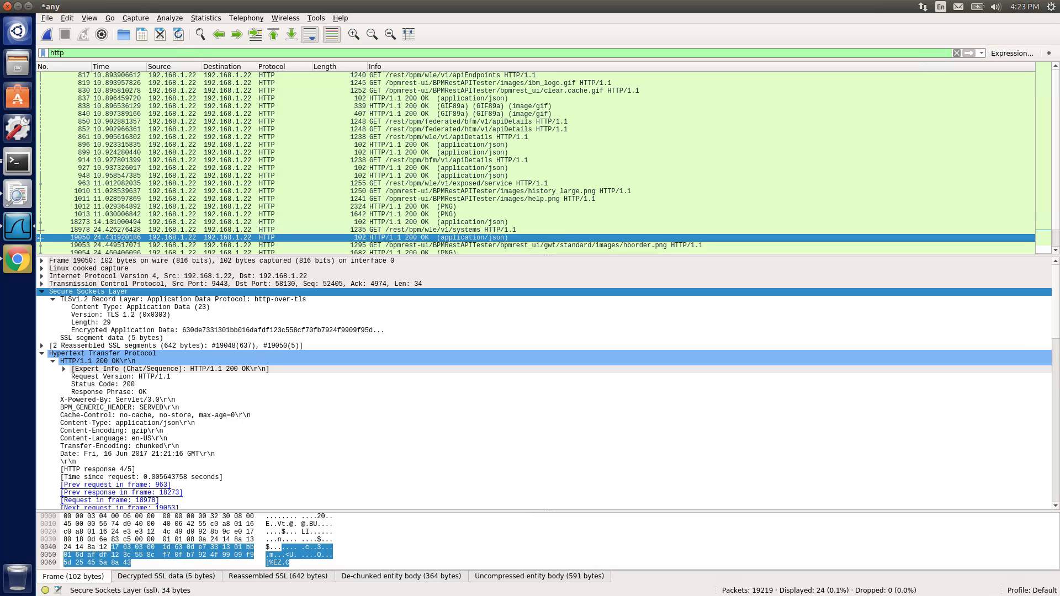
mouse_move(1059, 127)
left_mouse_down()
mouse_move(853, 124)
mouse_move(797, 95)
left_mouse_up()
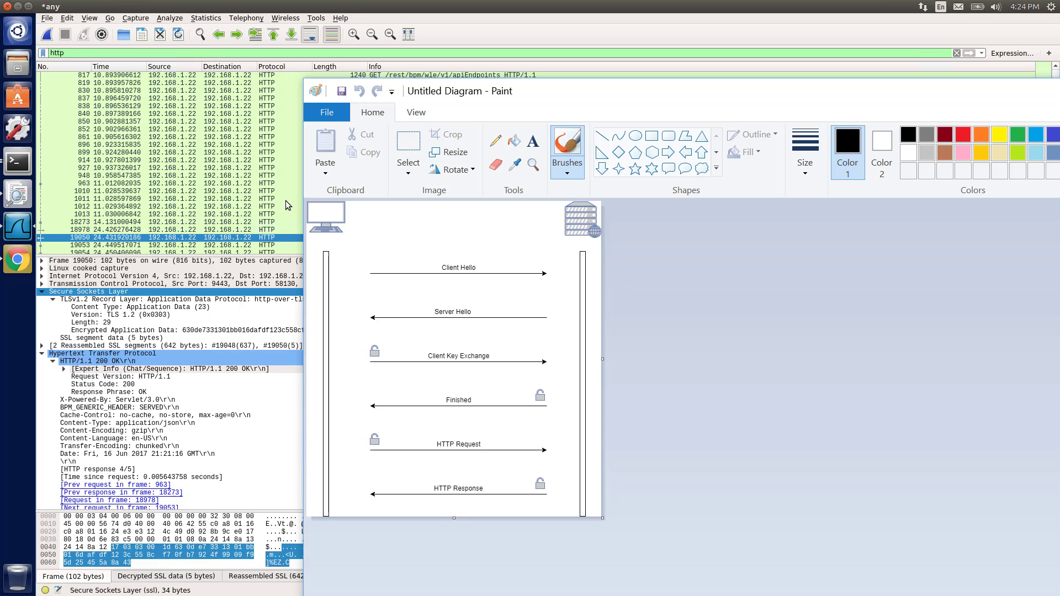
Switch to the terminal, review the command history, and run env | grep SSL
left_click(21, 163)
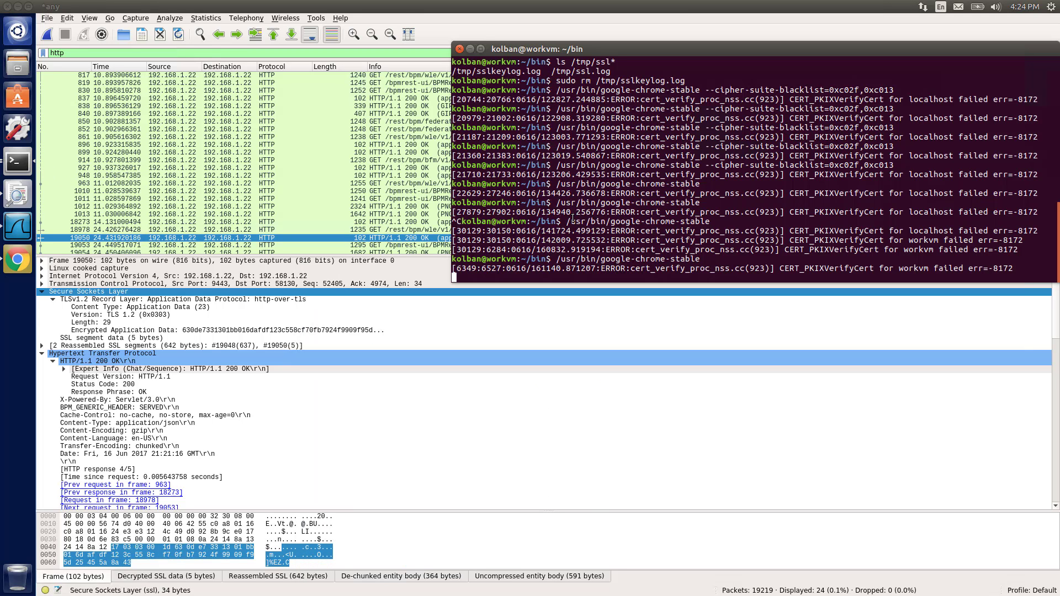
scroll(573, 218, "up", 5)
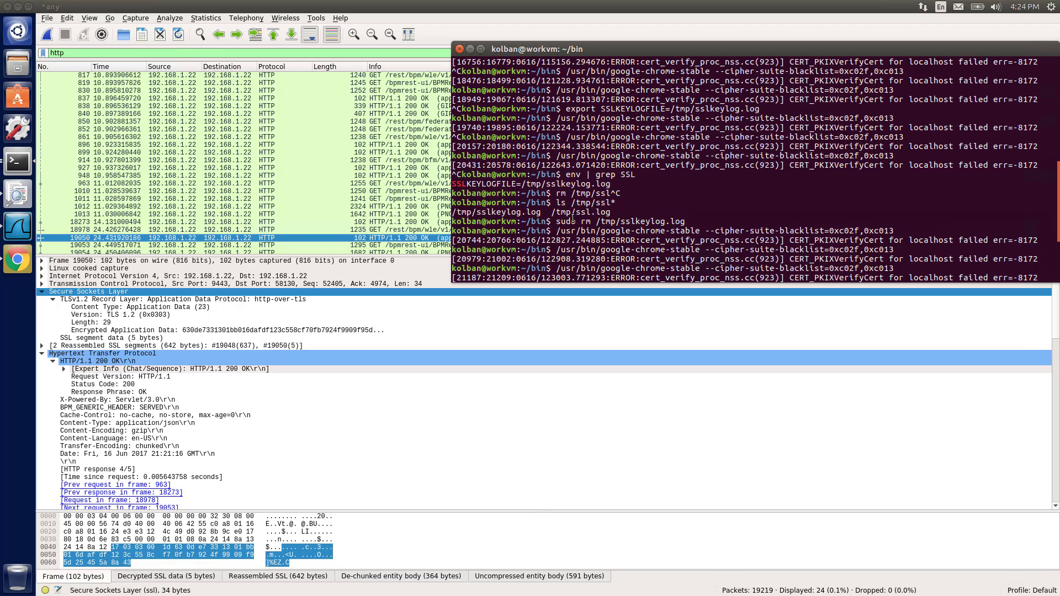
scroll(636, 245, "up", 10)
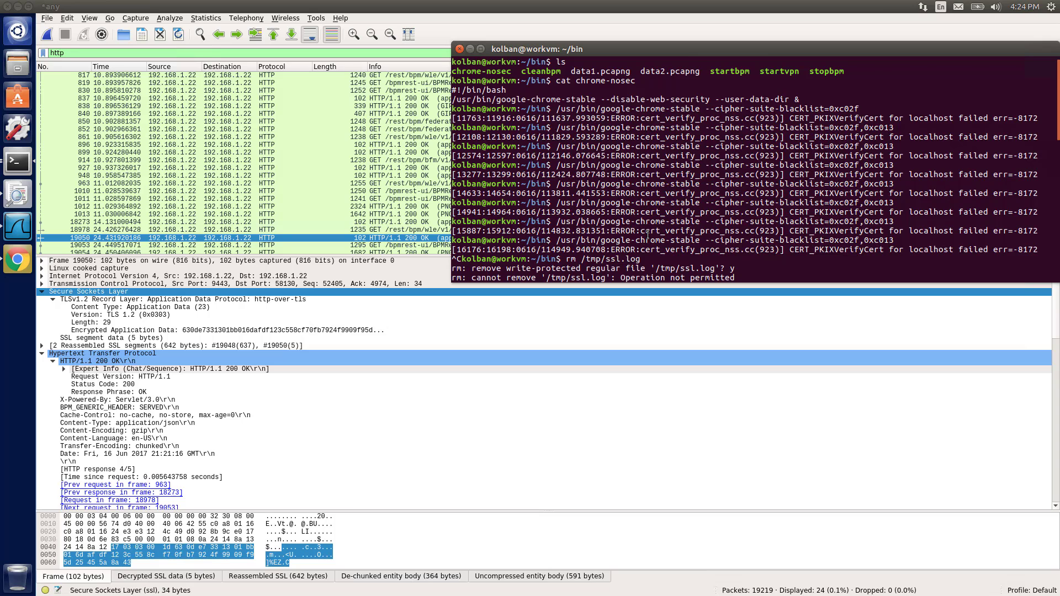
scroll(648, 234, "down", 6)
scroll(648, 235, "down", 5)
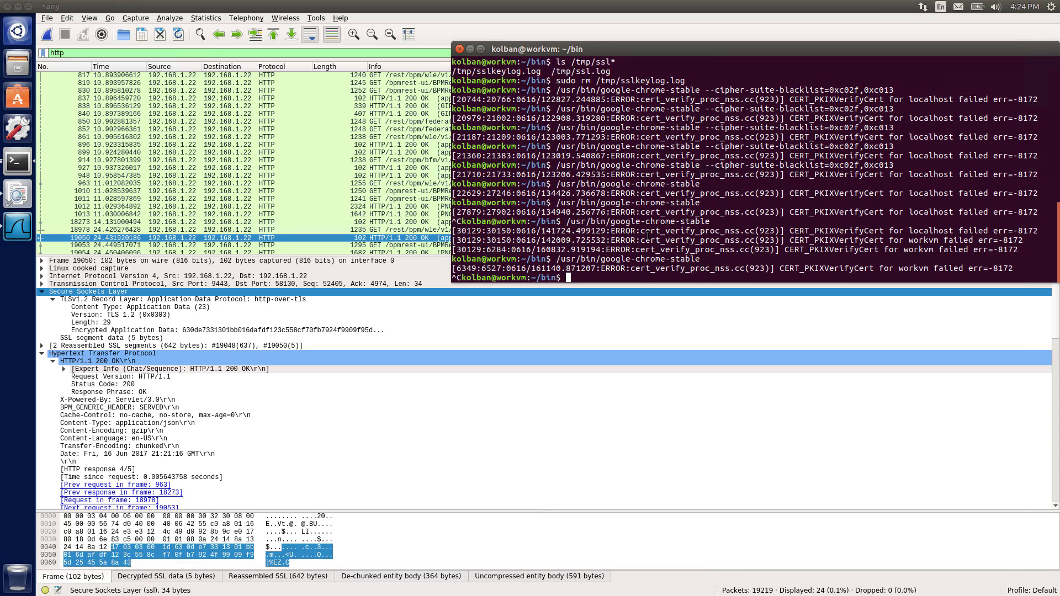
type("env | grep SSL")
key("Return")
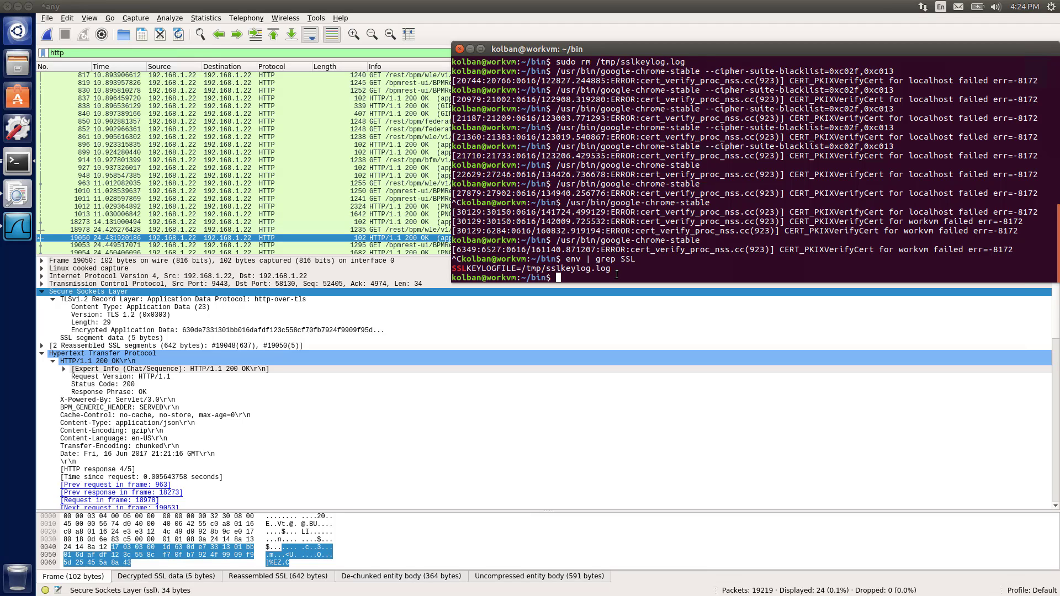
Return to Wireshark and replace the display filter with ssl
left_click(183, 222)
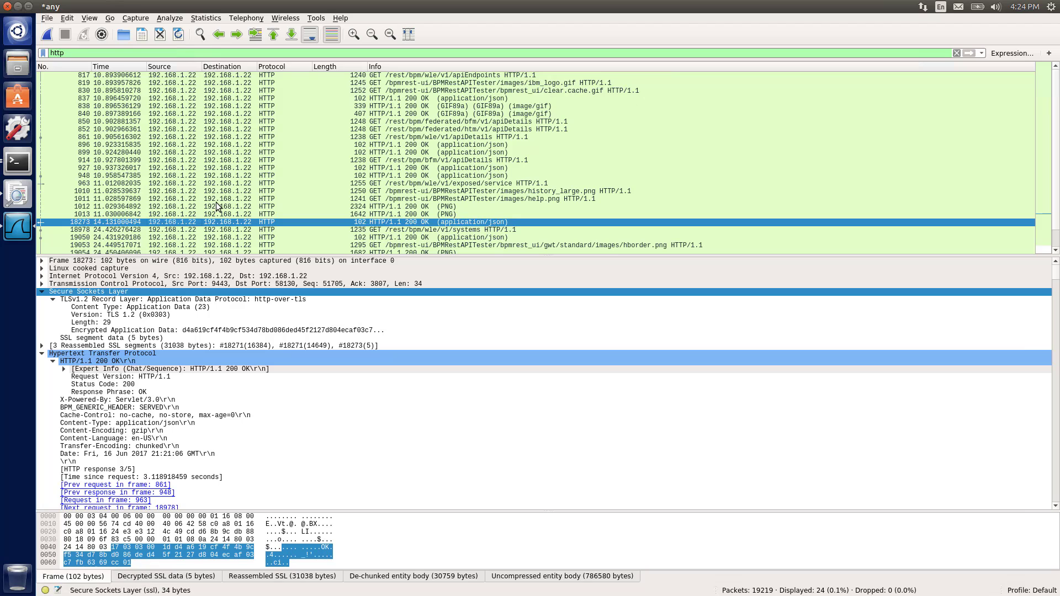
left_click(111, 54)
key("ctrl+a")
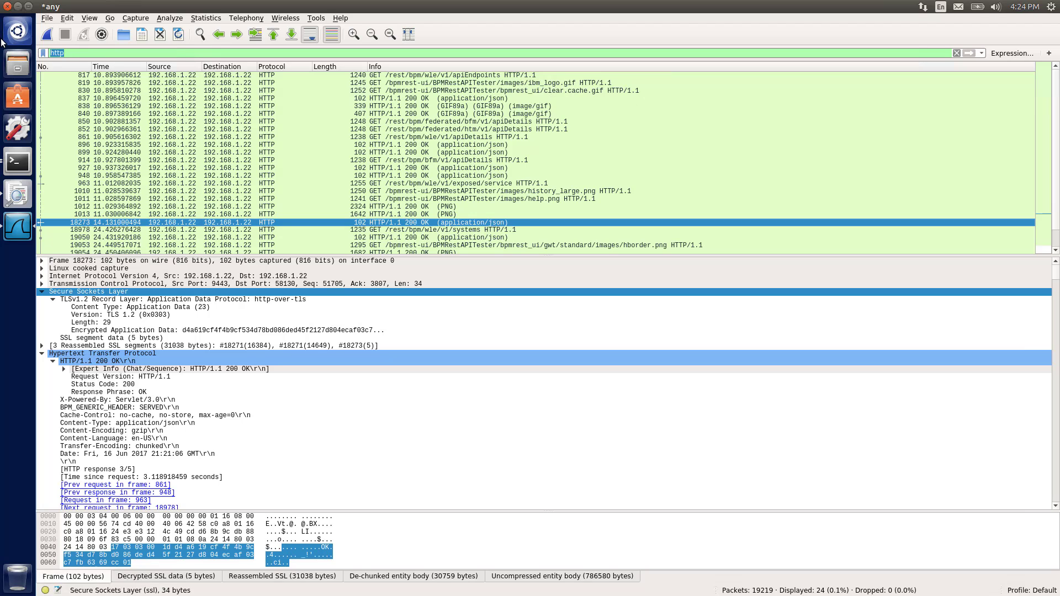
type("ssl")
key("Return")
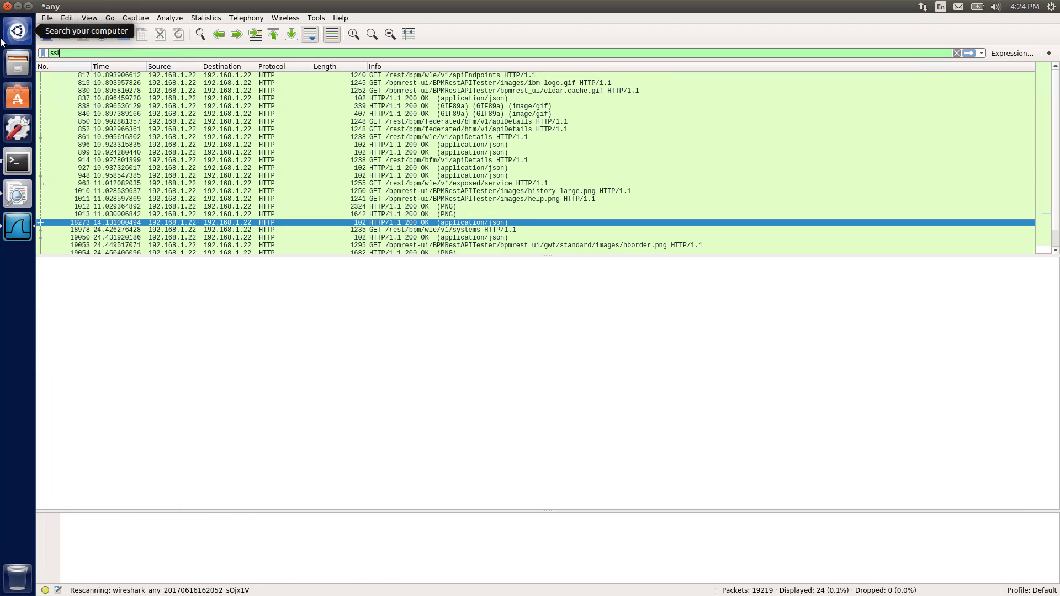
Open the Secure Sockets Layer protocol preferences from an Application Data packet, inspect the pre-master-secret log filename, and cancel
right_click(317, 181)
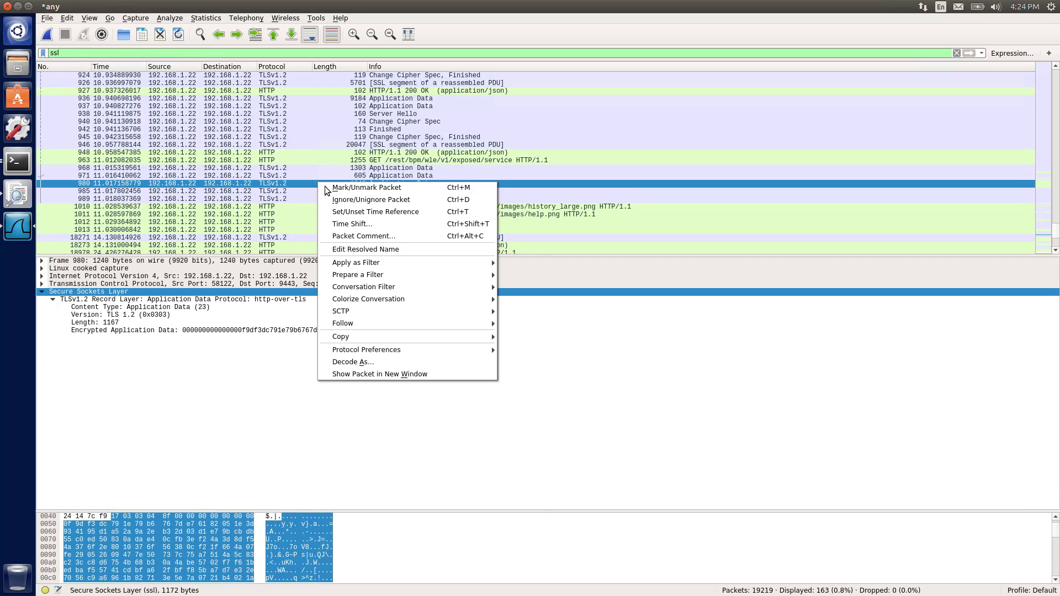
mouse_move(399, 348)
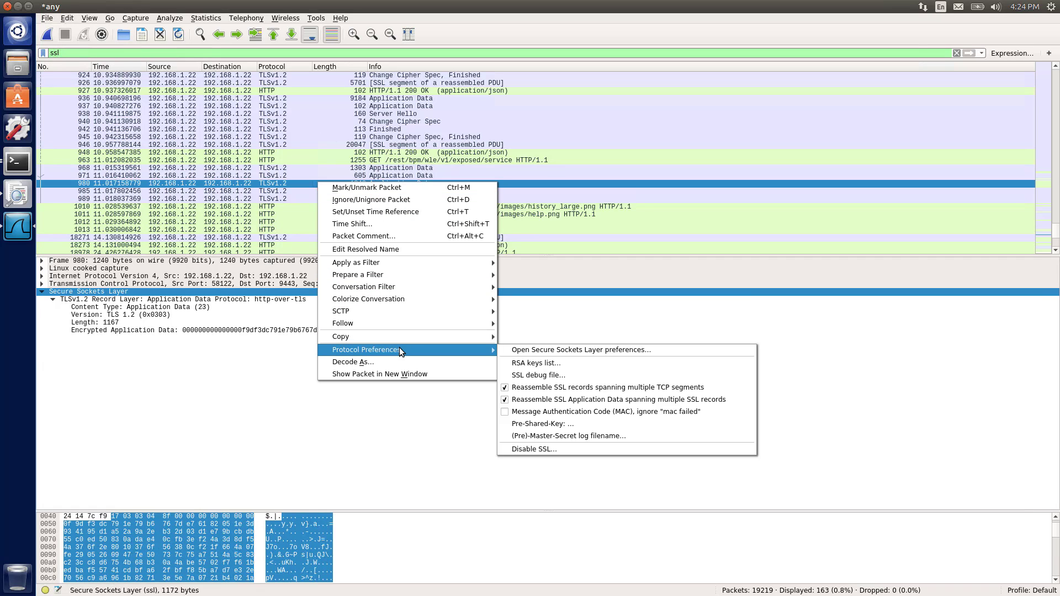
left_click(565, 350)
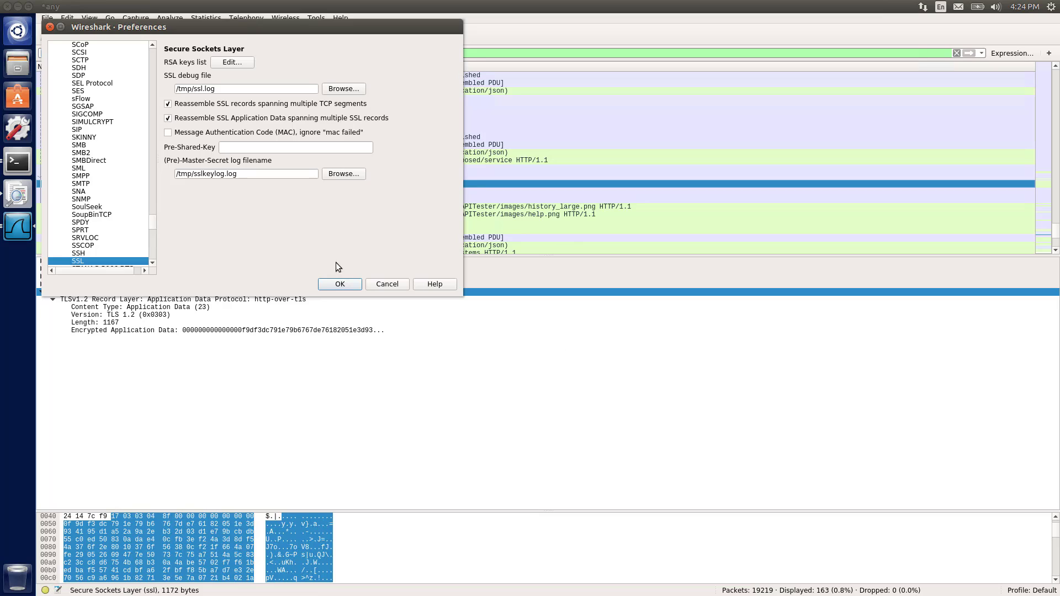
left_click_drag(240, 173, 172, 174)
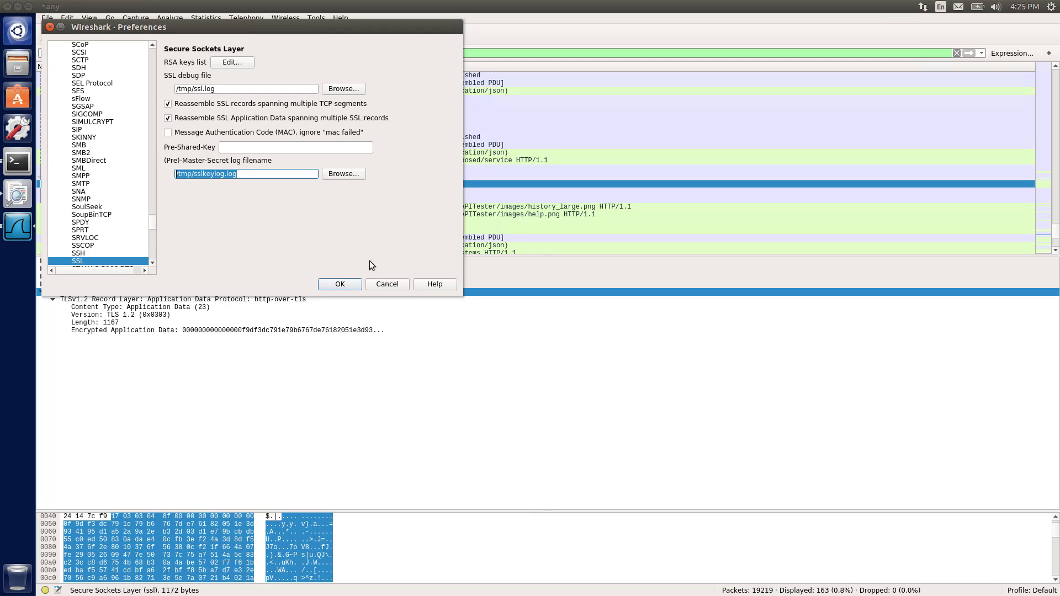
left_click(393, 285)
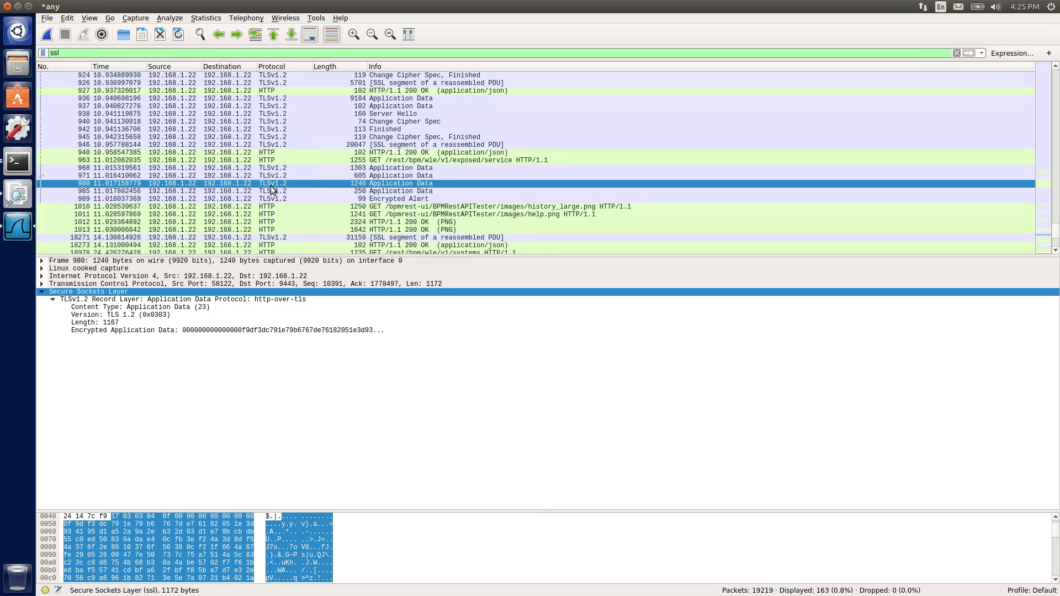
Reopen the Secure Sockets Layer preferences, review the RSA keys list entries, and cancel both dialogs
right_click(240, 182)
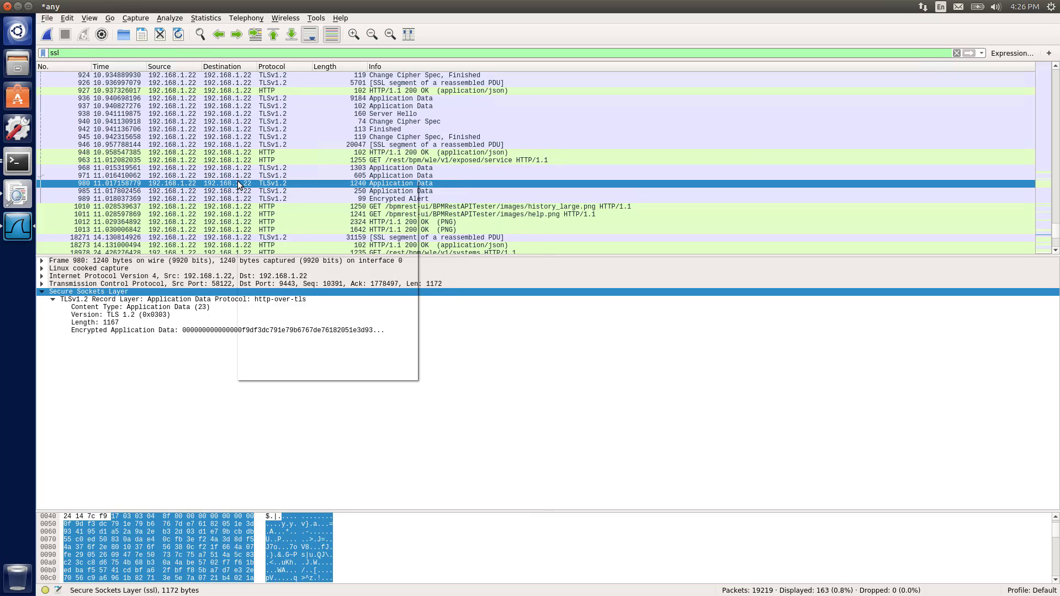
mouse_move(318, 351)
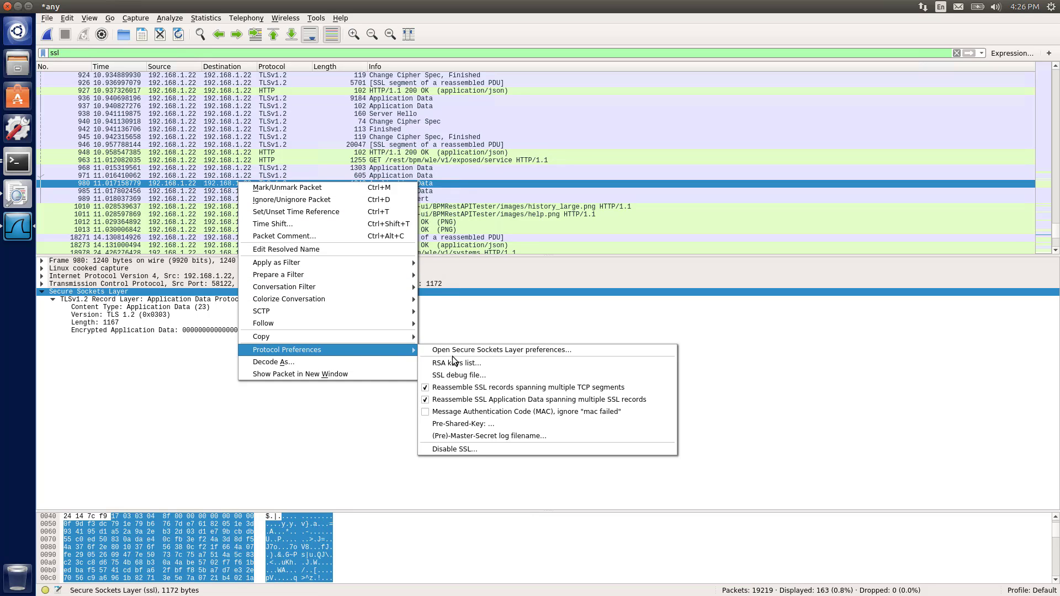
left_click(476, 354)
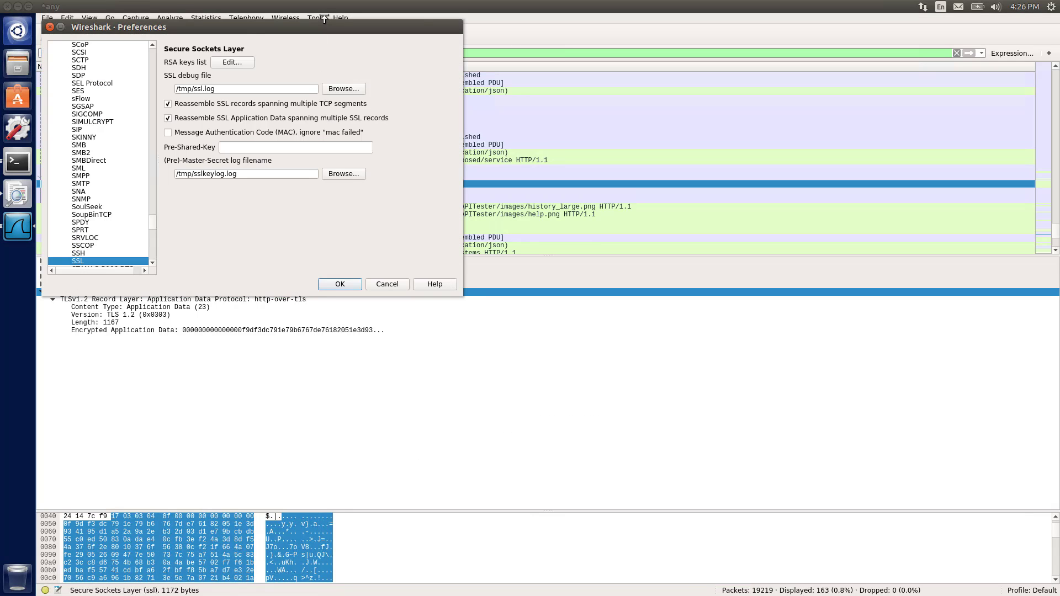
left_click_drag(320, 27, 562, 212)
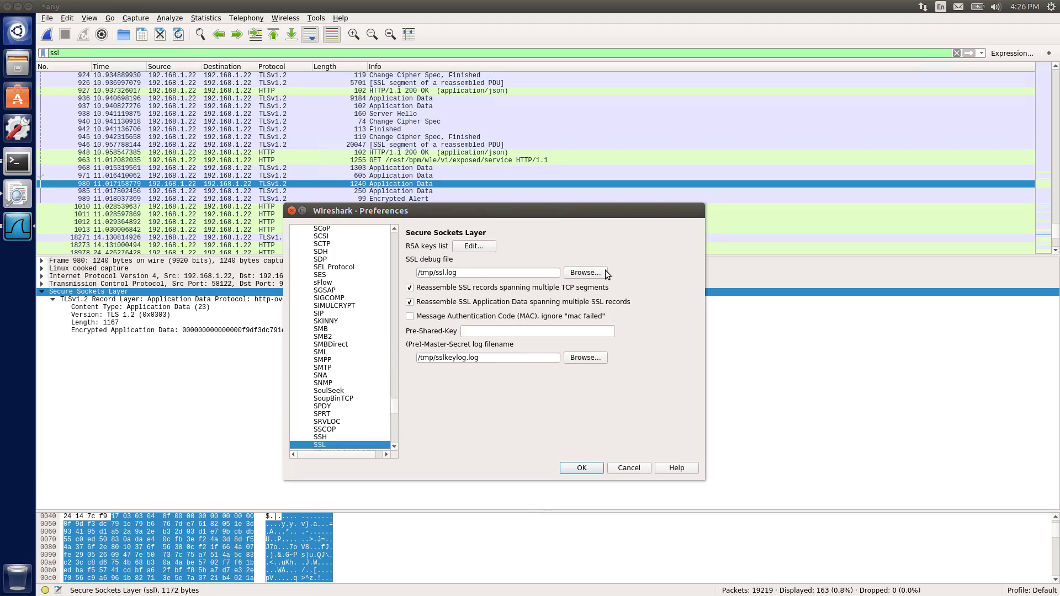
left_click(476, 246)
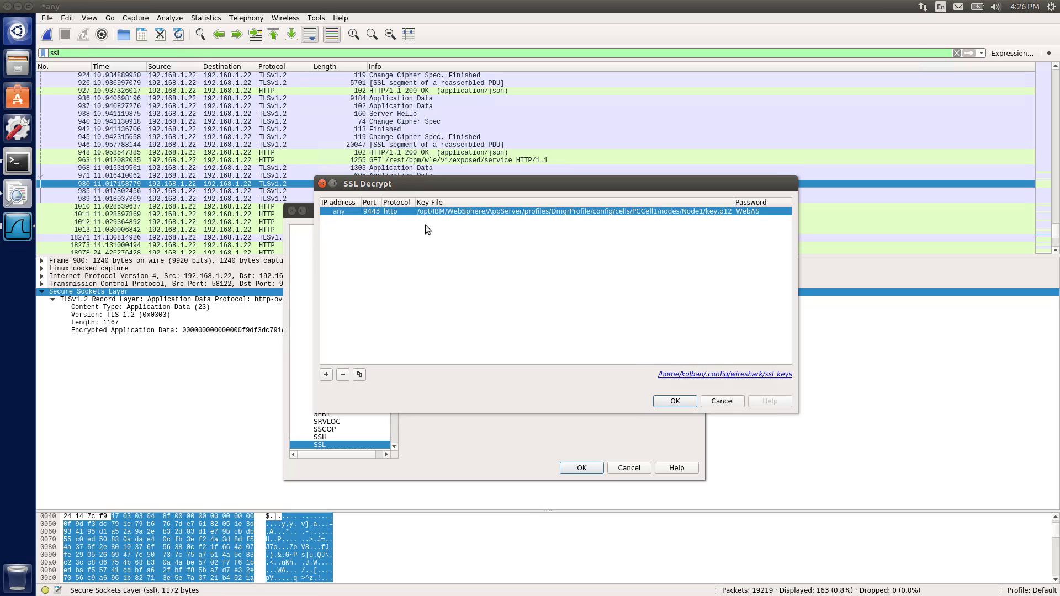
left_click(721, 401)
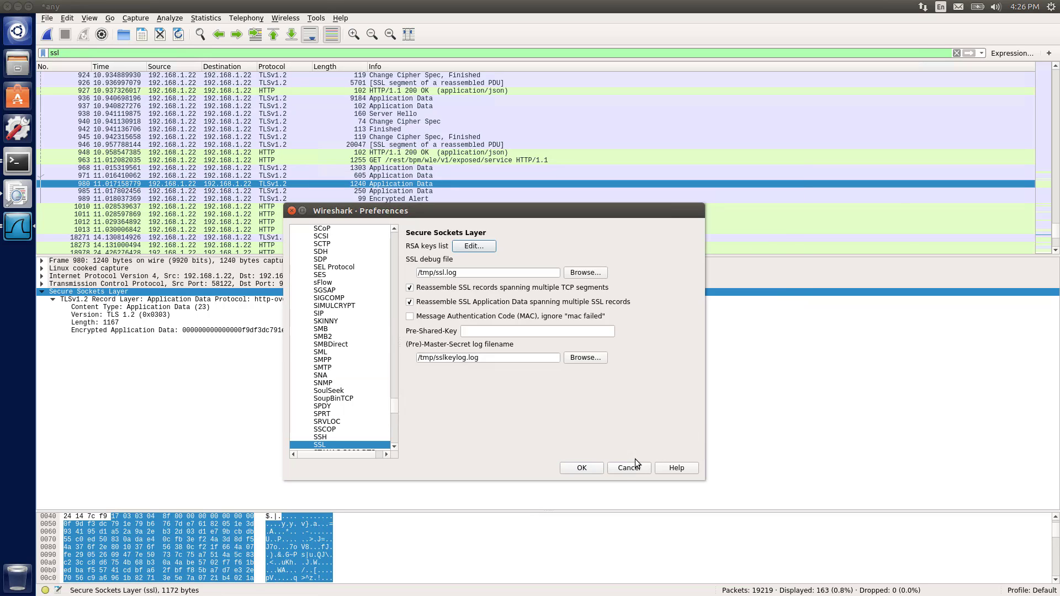
left_click(623, 468)
Open the GET request packet for images/help.png in its own packet window and review its details
scroll(394, 216, "down", 2)
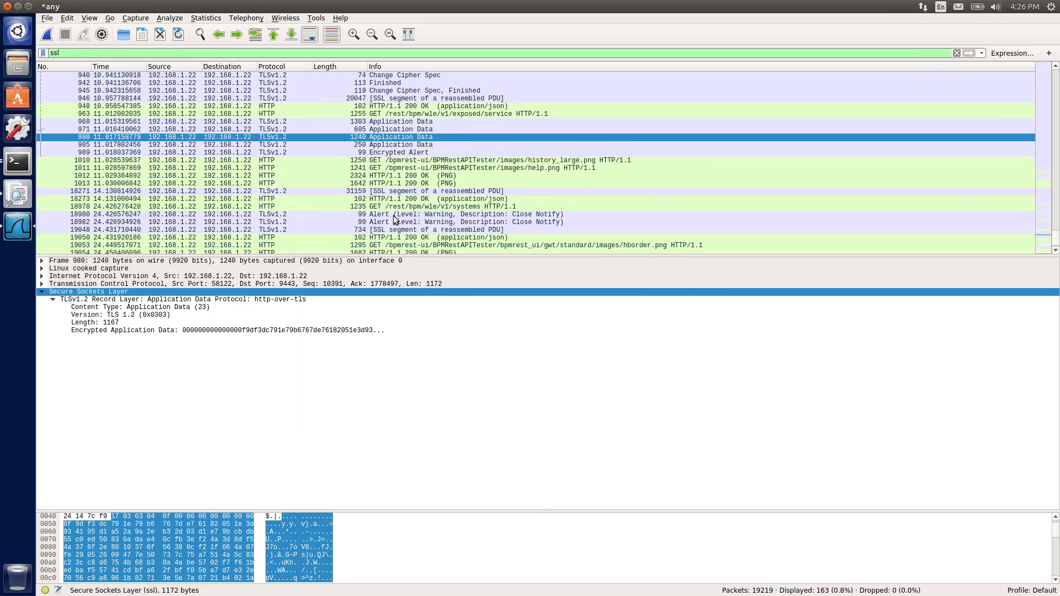
left_click(278, 168)
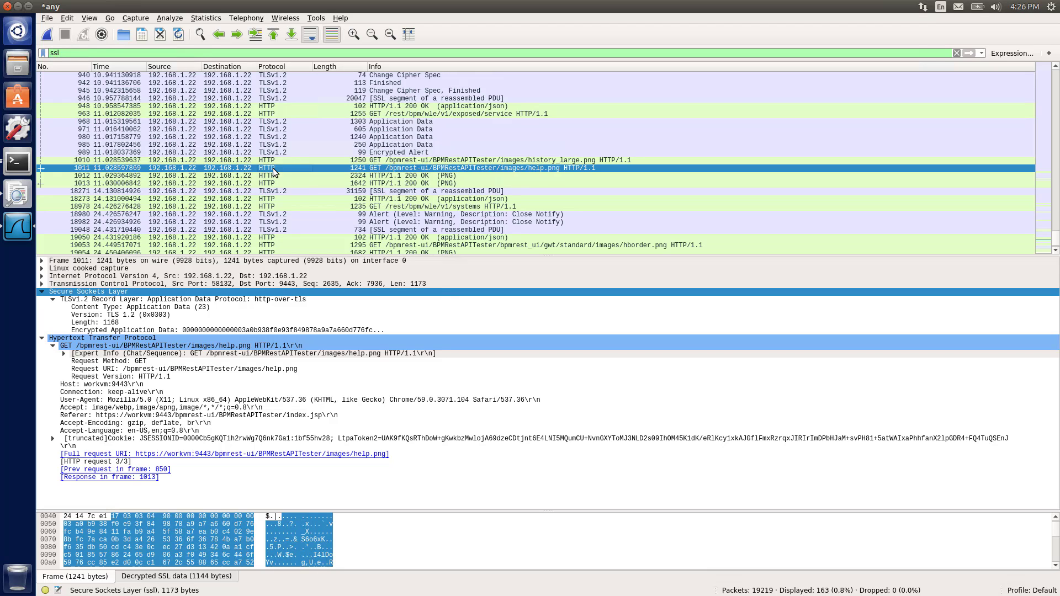
double_click(274, 171)
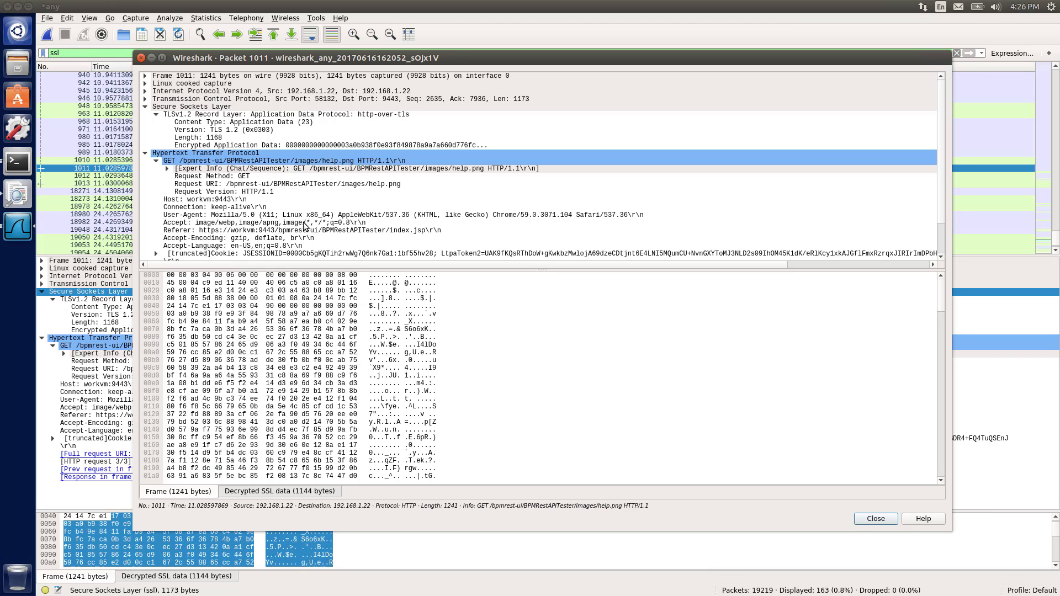
scroll(338, 196, "down", 2)
scroll(339, 196, "up", 2)
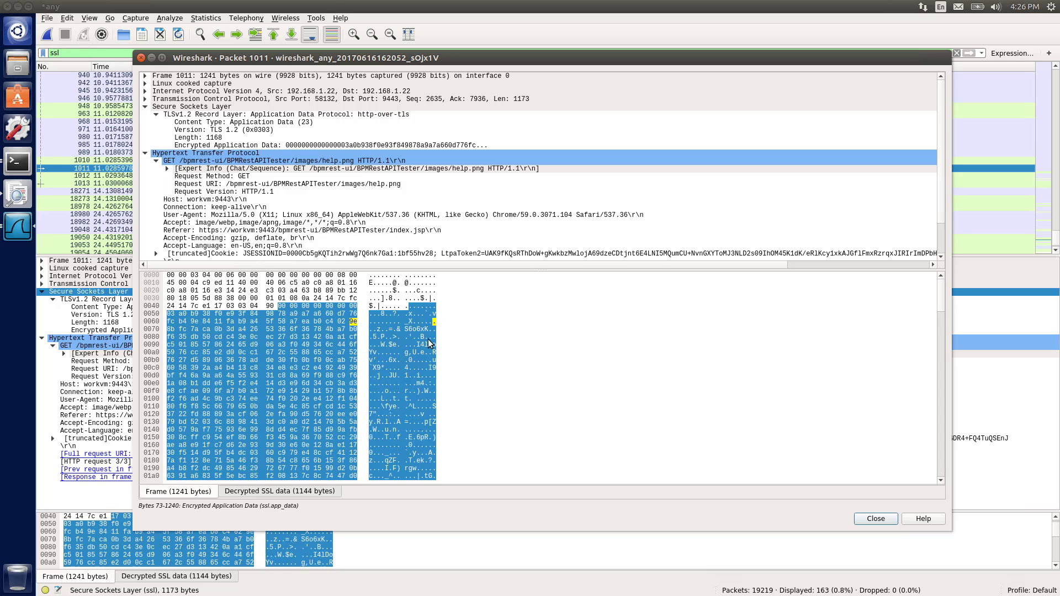
Switch the packet bytes to the Decrypted SSL data view and review the plaintext request
left_click(243, 497)
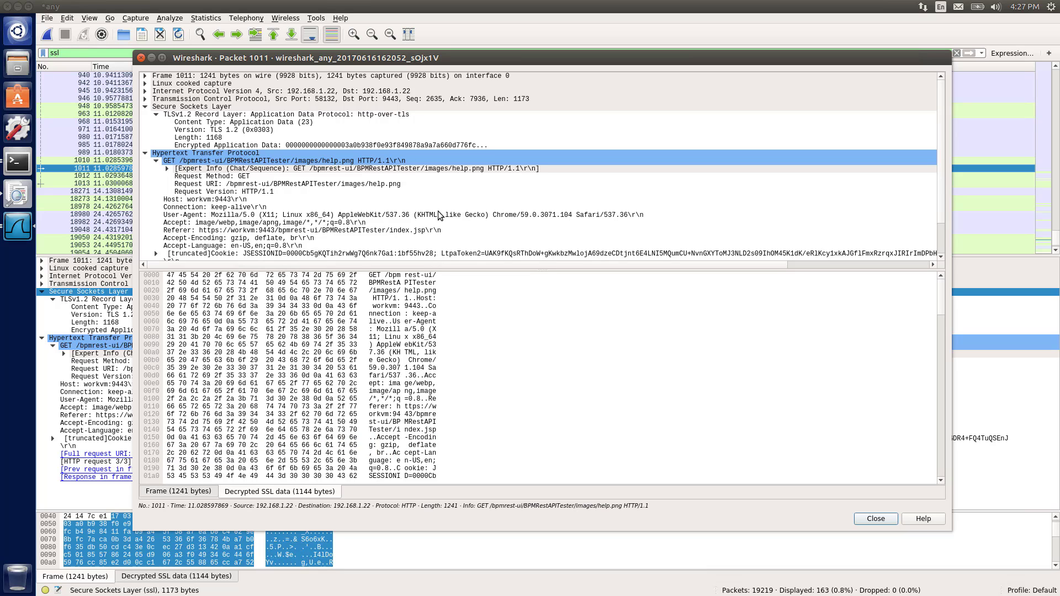
scroll(440, 216, "down", 2)
scroll(440, 216, "up", 2)
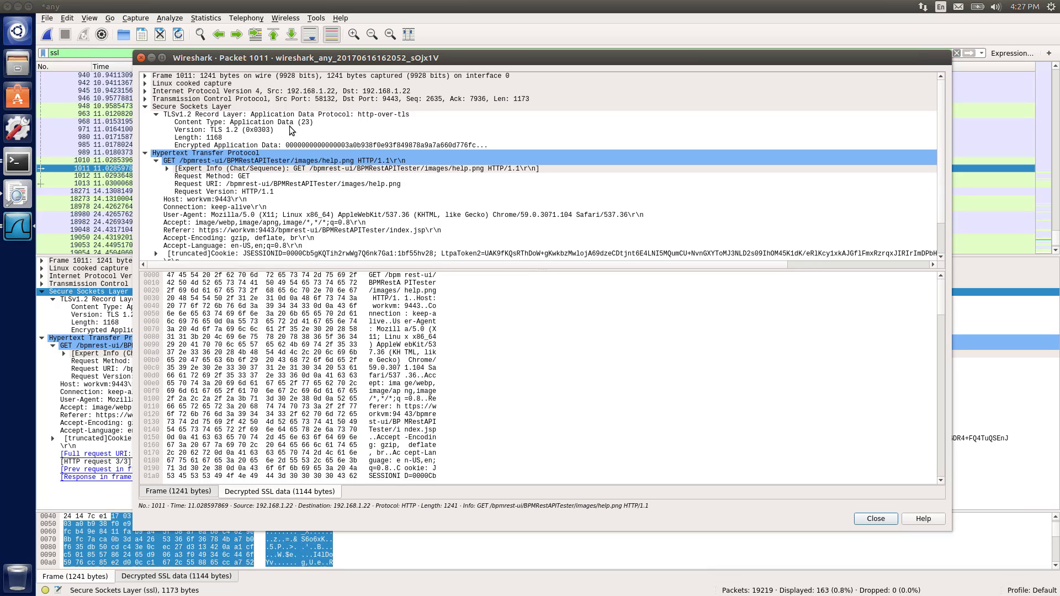